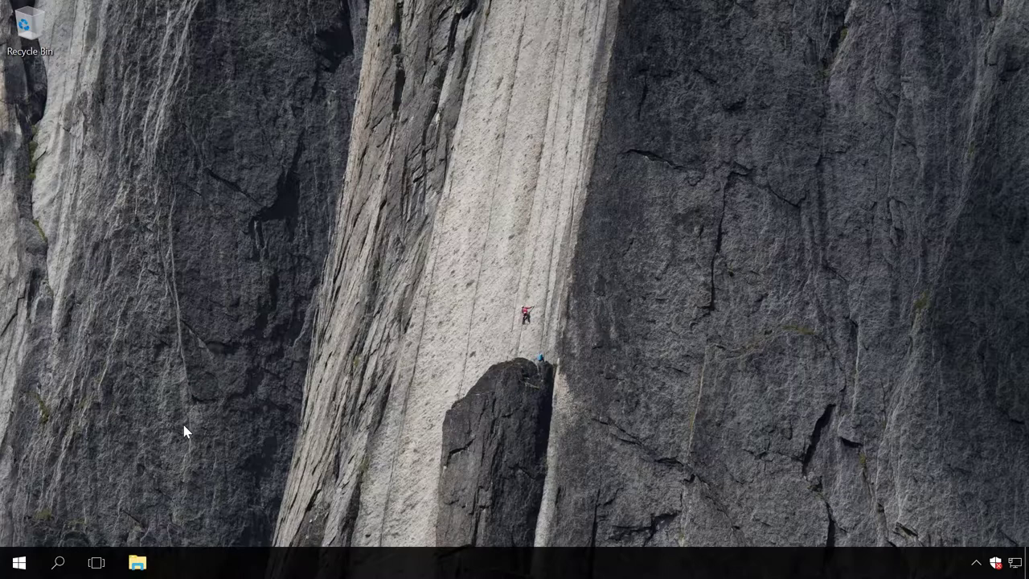
Step: Search the Start menu for 'defe' and launch Windows Defender Security Center
click(57, 563)
text(defe)
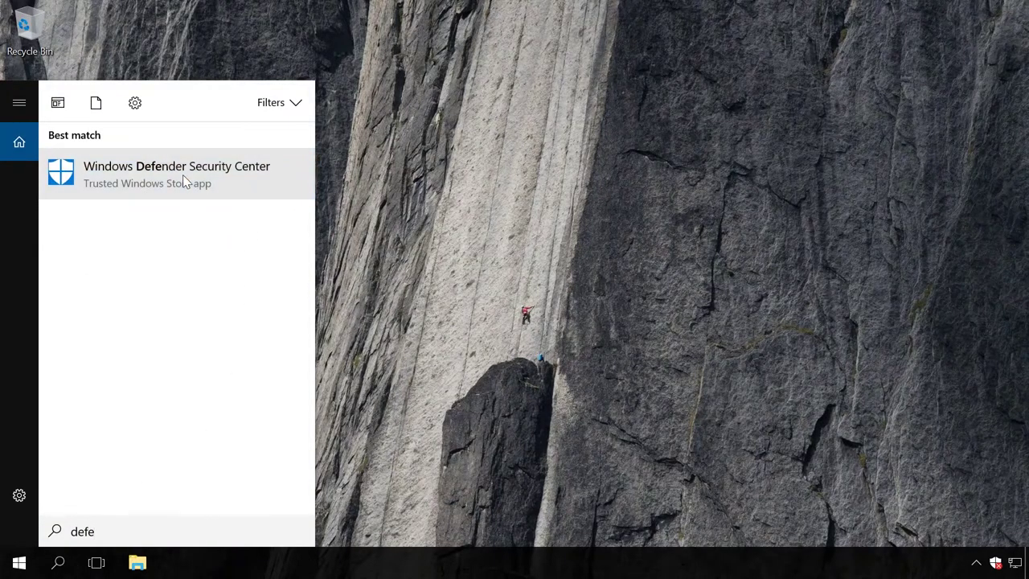
click(182, 174)
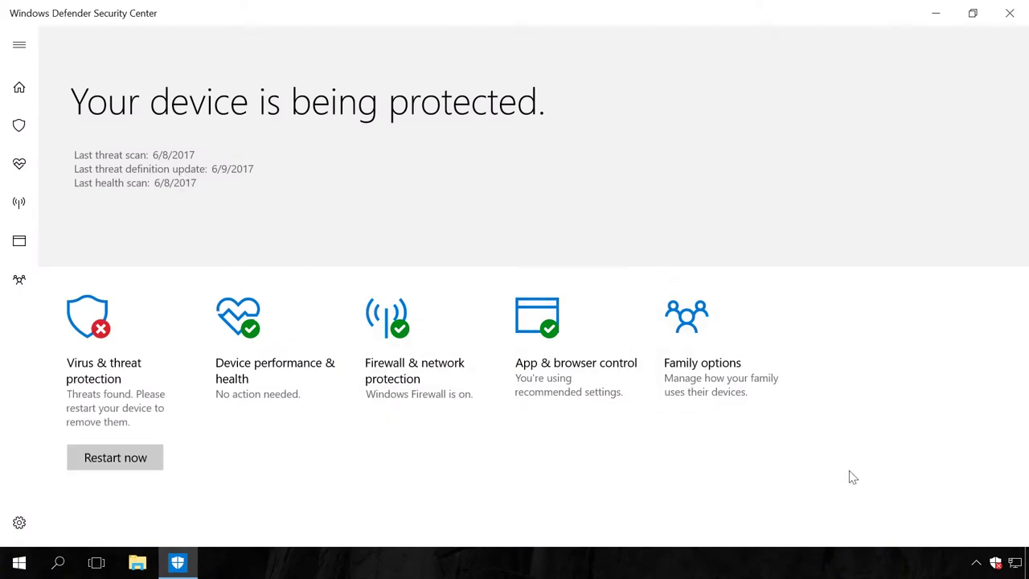
right_click(995, 564)
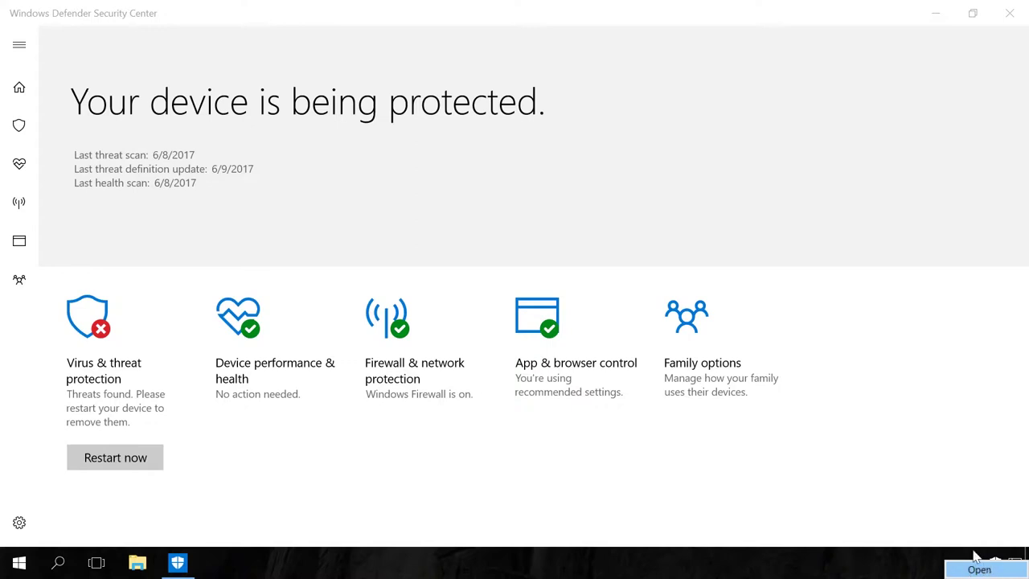
click(824, 441)
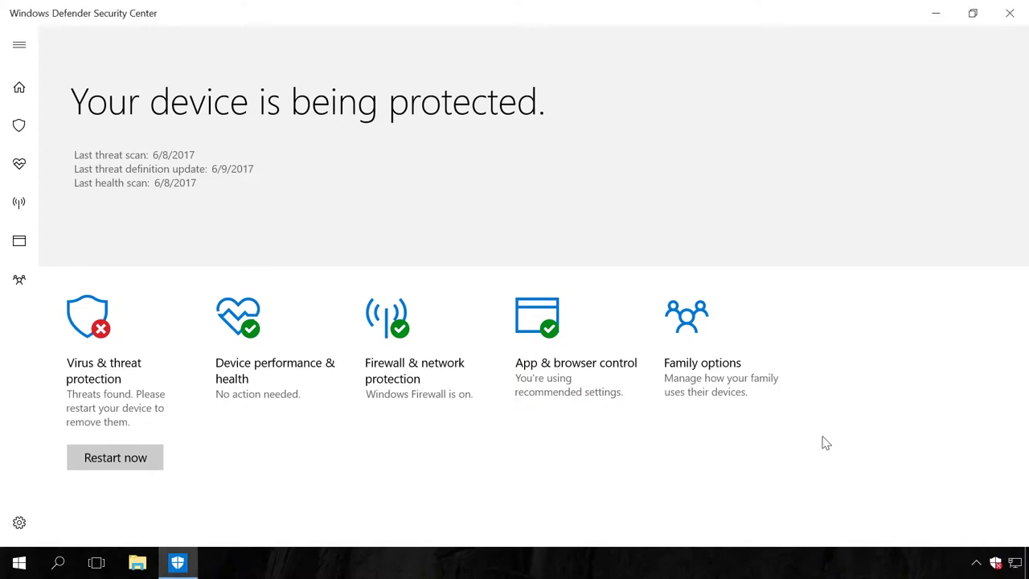
Step: Go to Defender's Settings and into the Virus & threat protection settings page
click(20, 524)
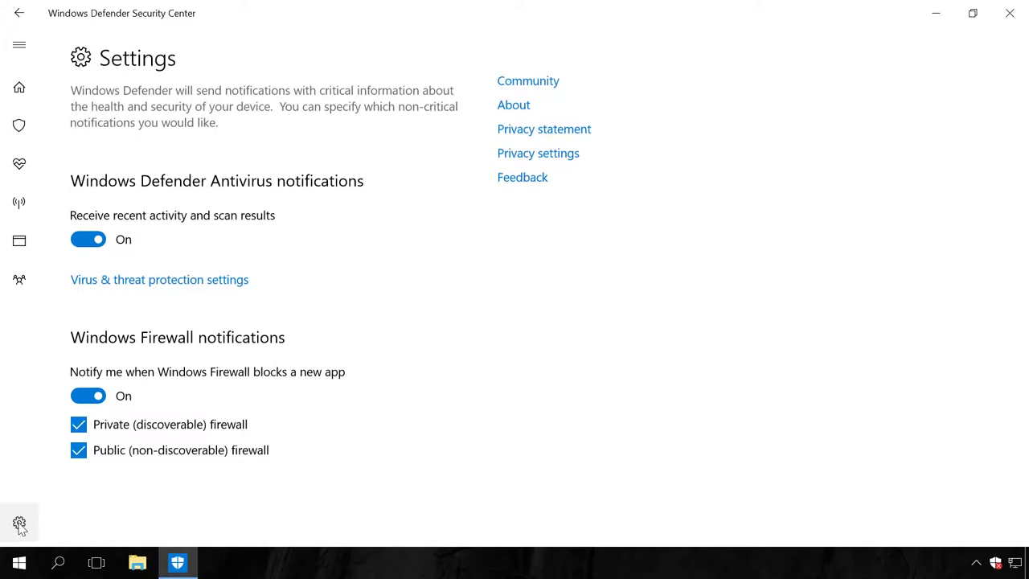
click(168, 282)
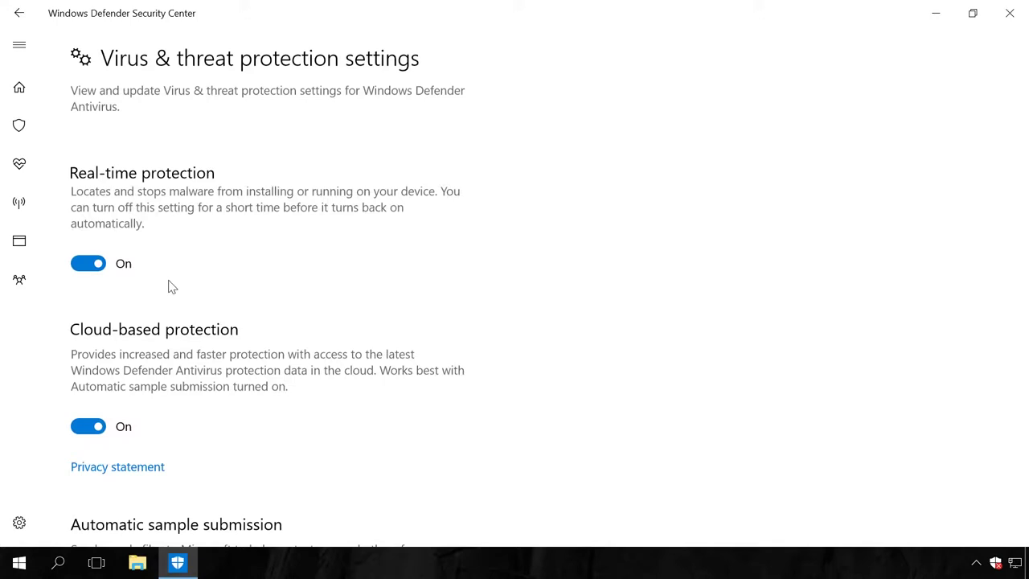
Step: Switch Real-time, Cloud-based protection and Automatic sample submission to Off, approving each UAC prompt
click(87, 266)
scroll(94, 322, down, 1)
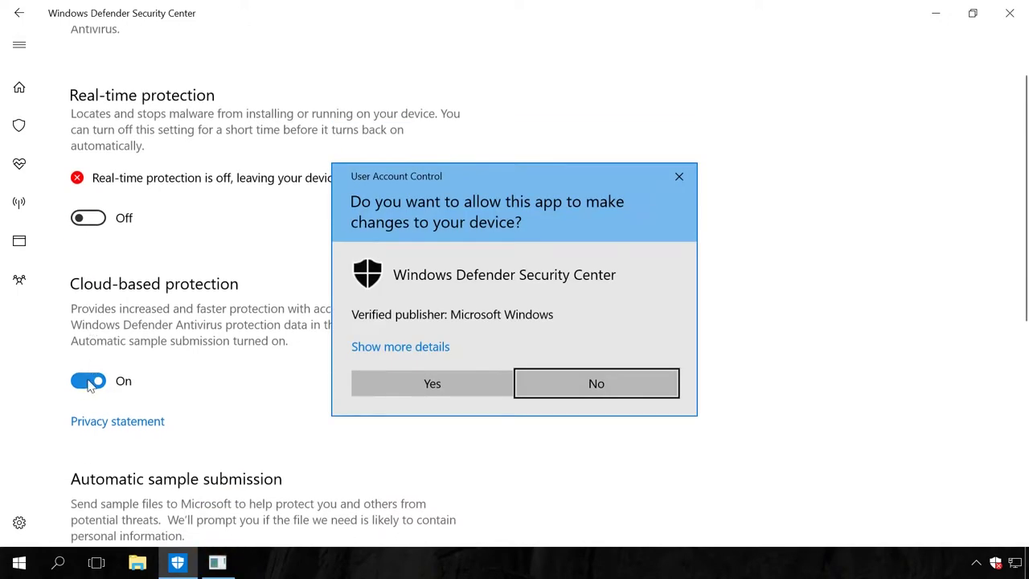
click(378, 384)
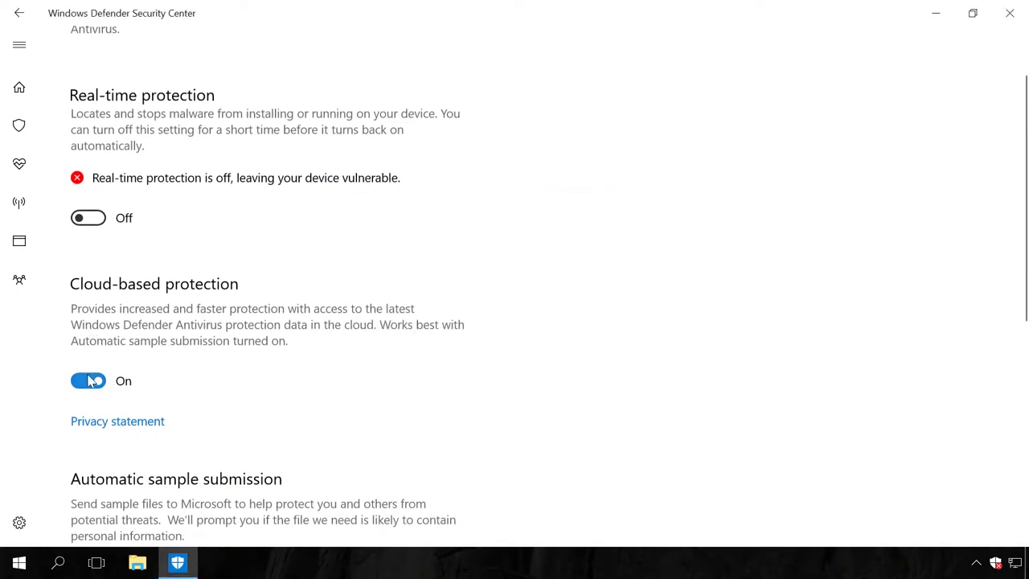
click(90, 381)
scroll(92, 383, down, 2)
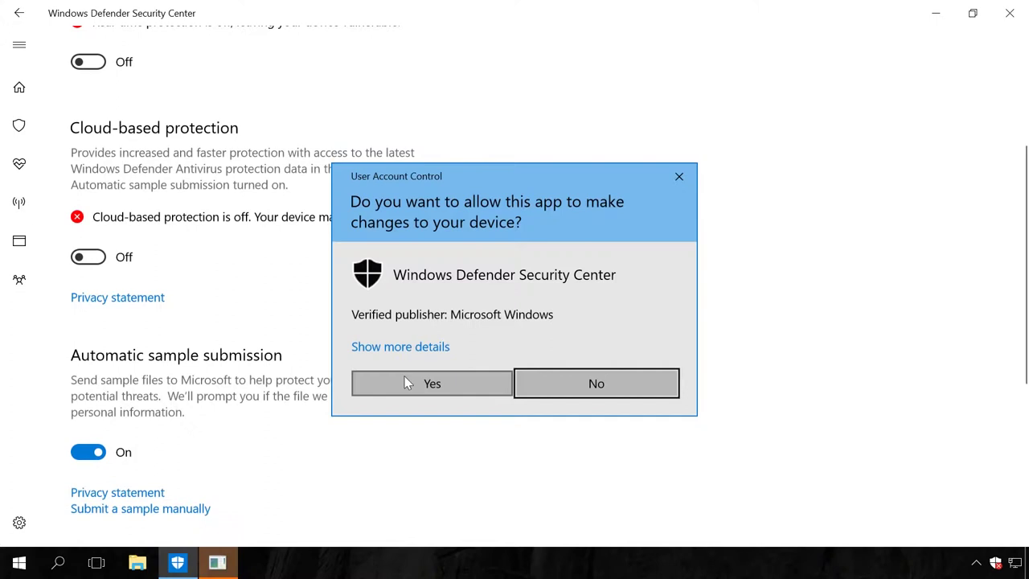
click(404, 384)
click(92, 452)
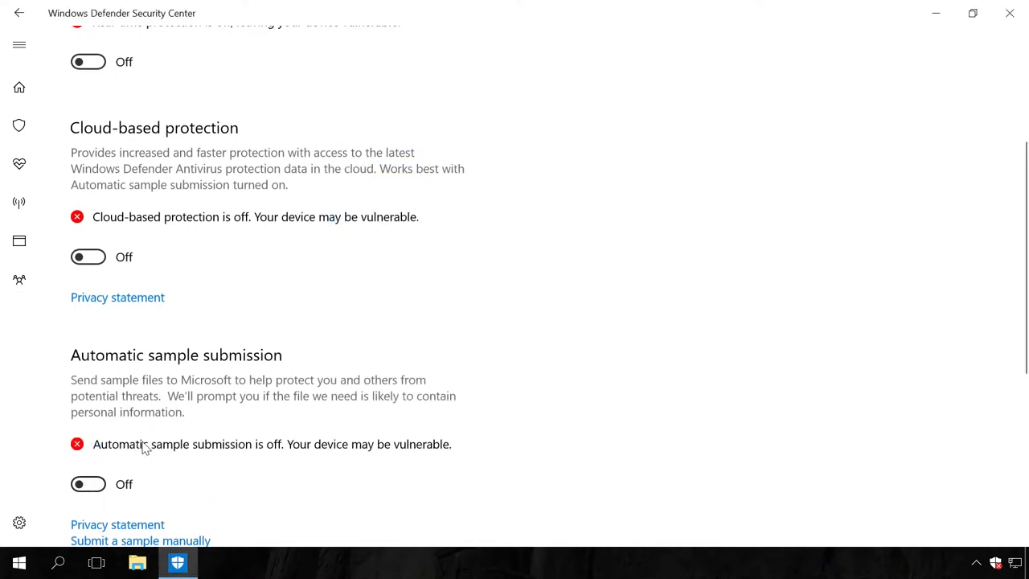
click(428, 387)
scroll(389, 387, down, 2)
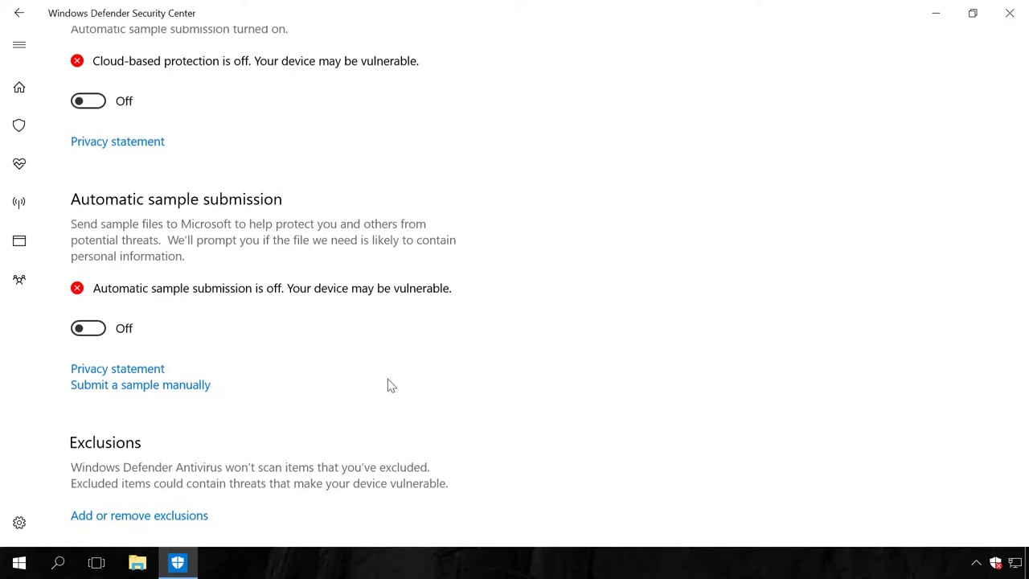
Step: Close the Windows Defender Security Center window to return to the desktop
click(1009, 13)
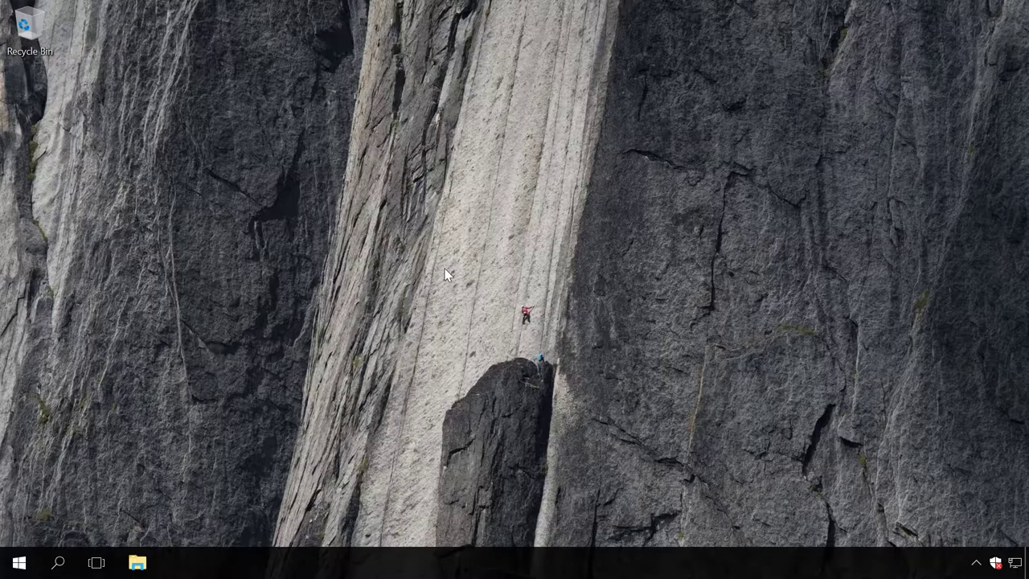
Step: Run gpedit.msc from the Start button's Run dialog to launch the Local Group Policy Editor
right_click(36, 563)
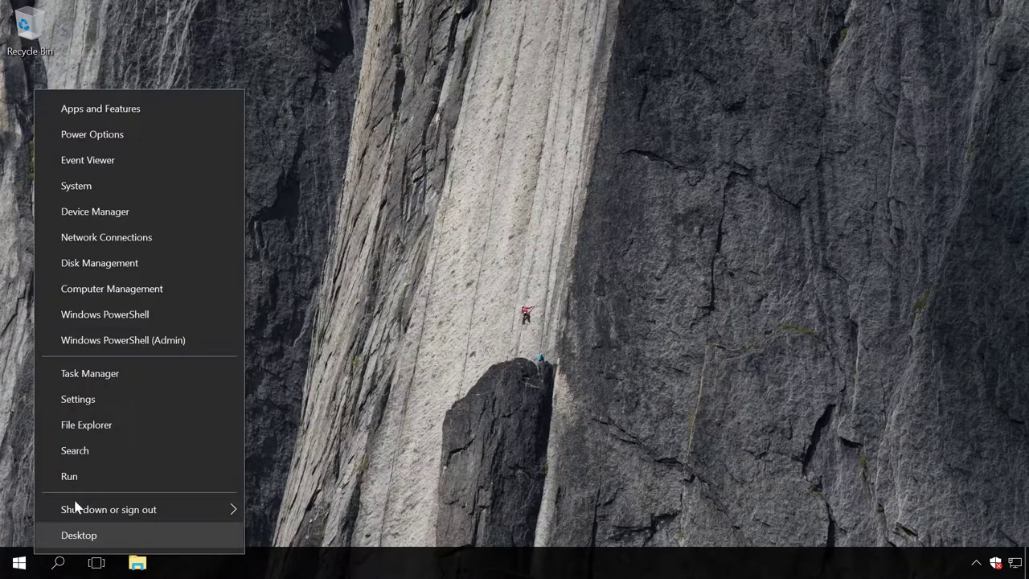
click(78, 475)
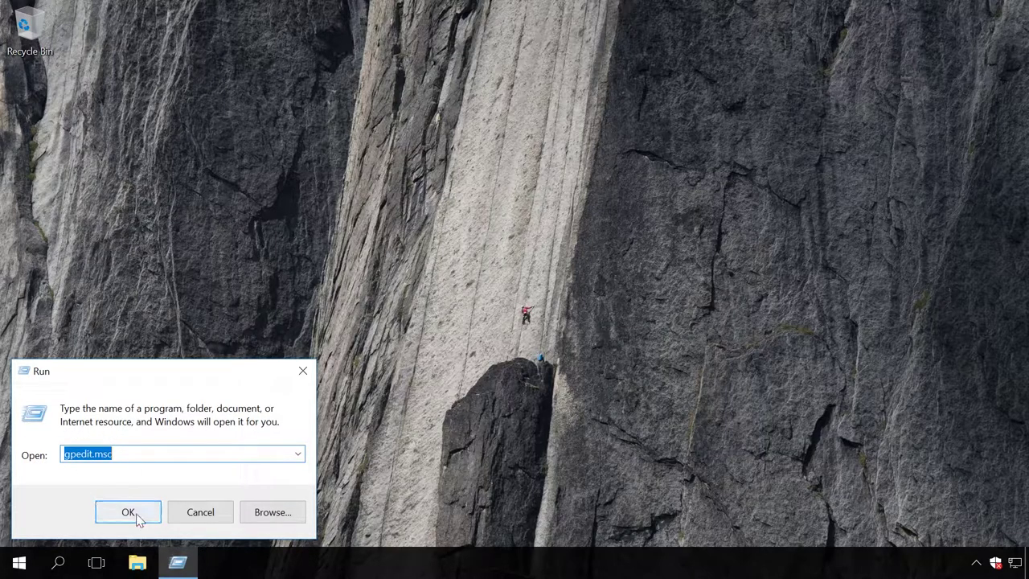
click(129, 512)
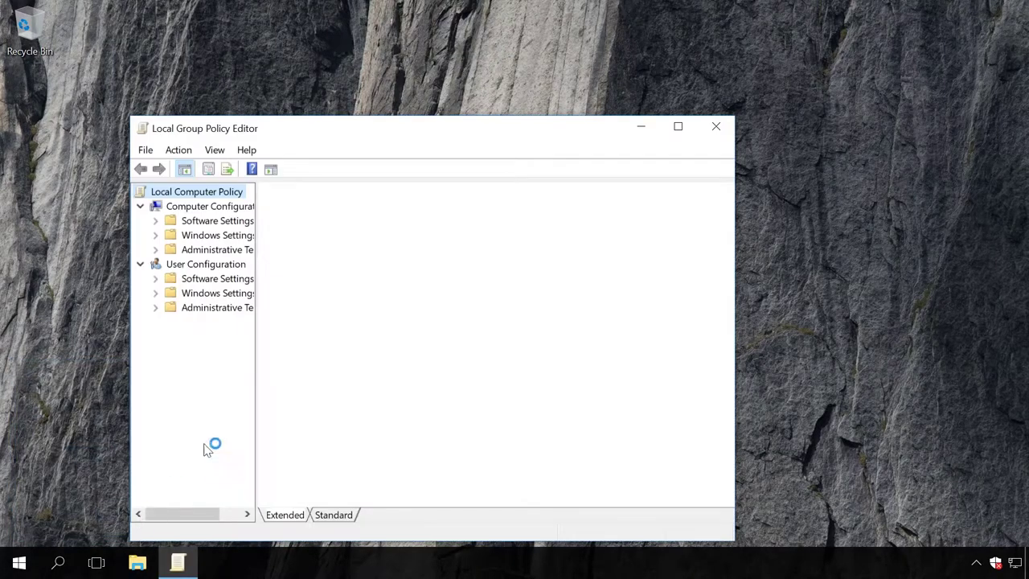
Step: Maximize the editor and navigate Computer Configuration > Administrative Templates > Windows Components > Windows Defender Antivirus
click(677, 126)
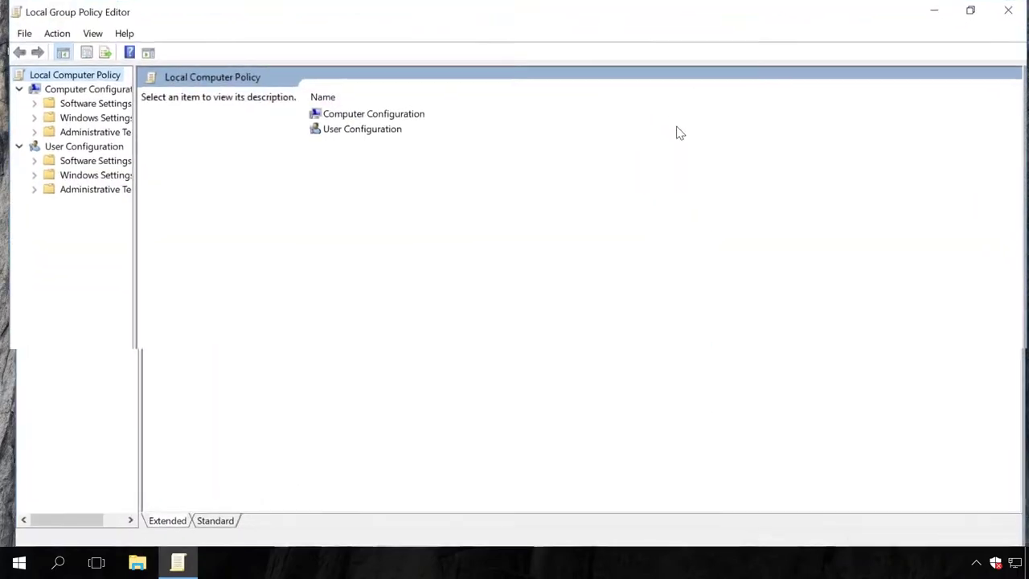
drag(126, 132, 252, 135)
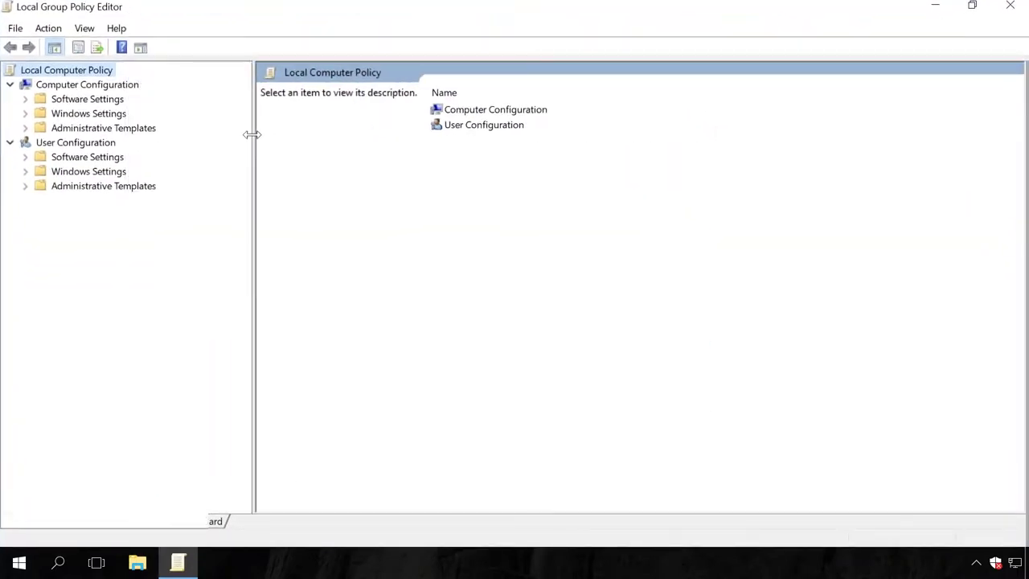
click(80, 87)
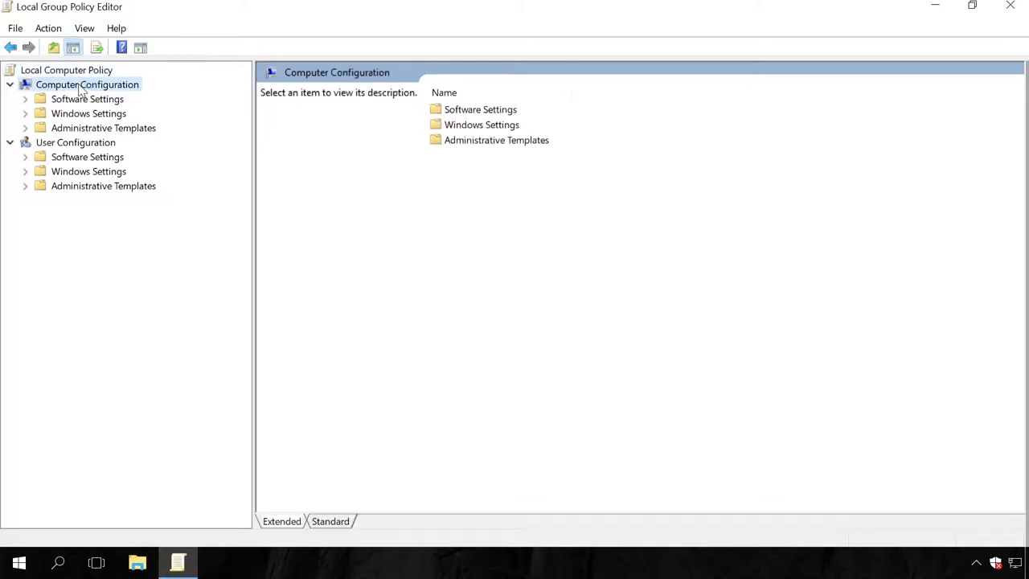
click(84, 130)
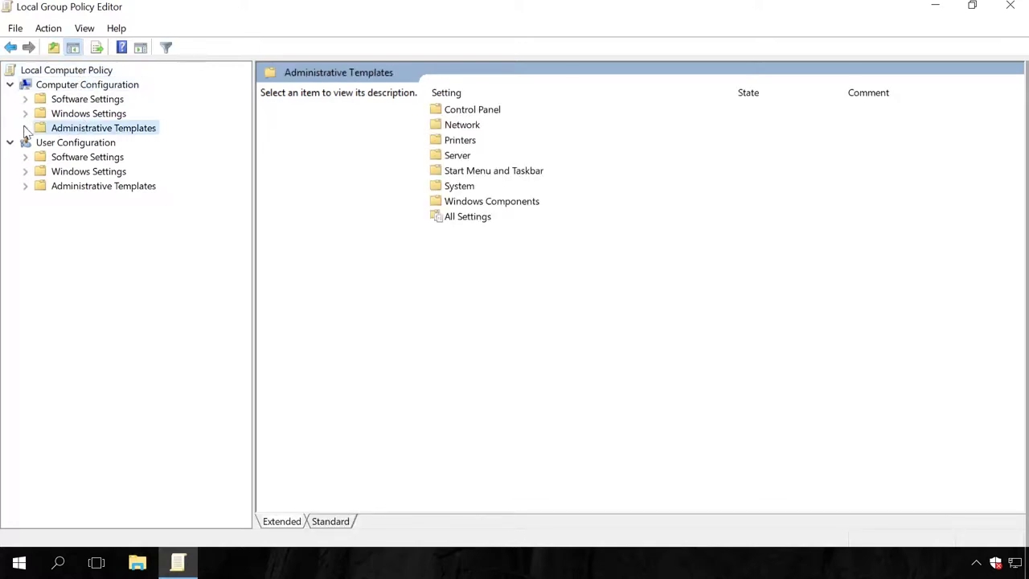
click(25, 129)
click(111, 230)
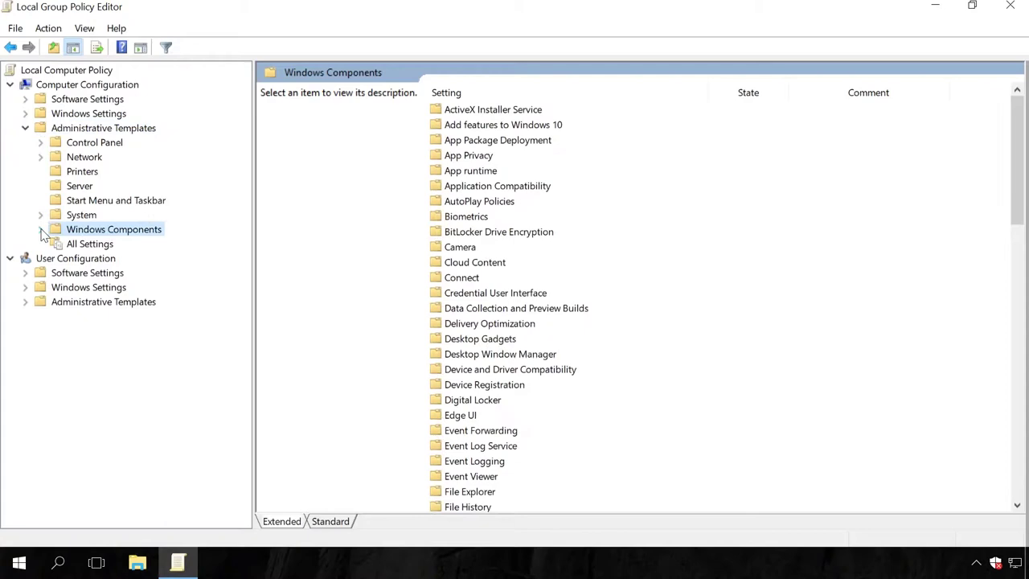
click(40, 229)
drag(250, 165, 245, 350)
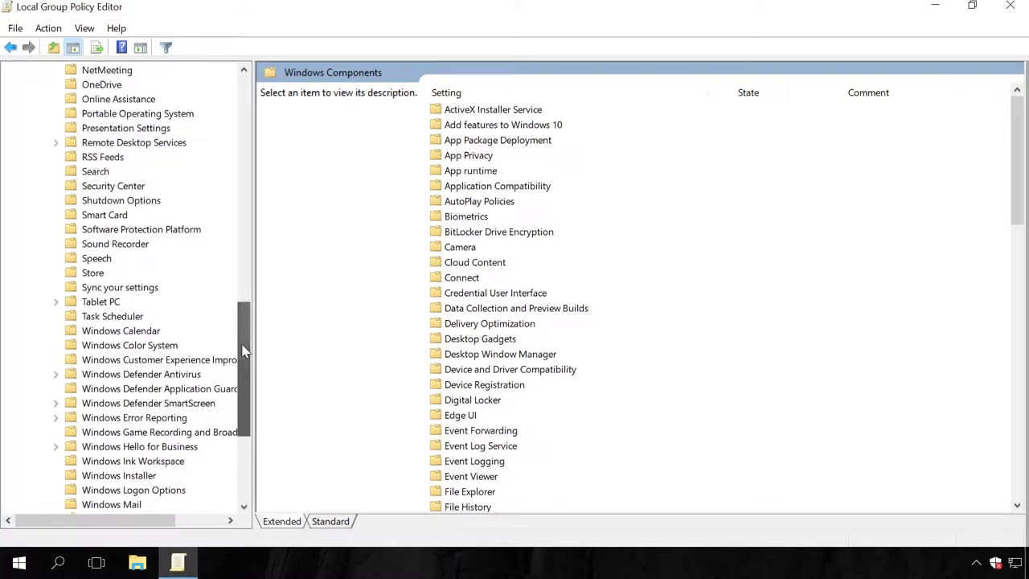
click(87, 377)
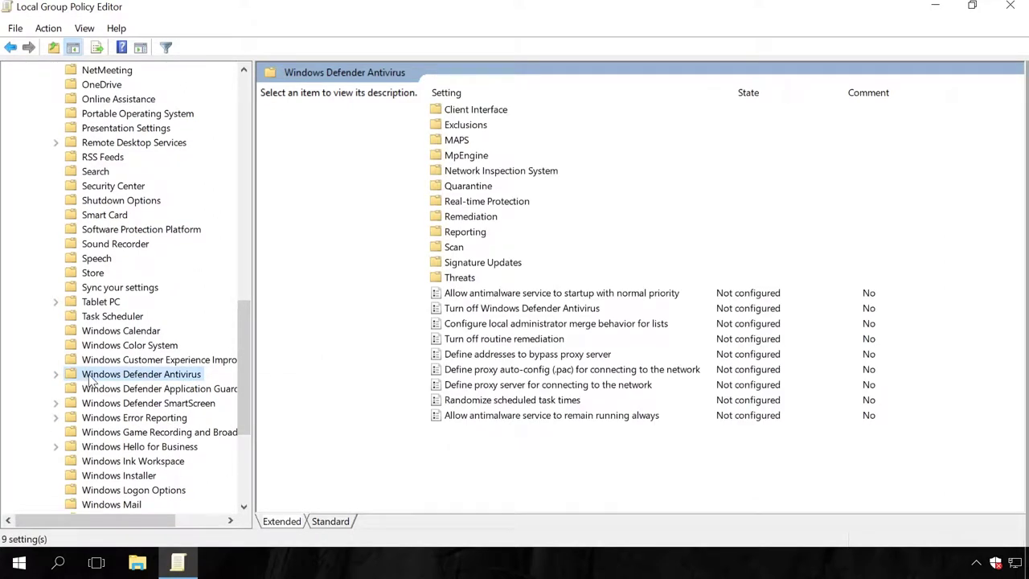
Step: Open the 'Turn off Windows Defender Antivirus' policy and choose Enabled
click(481, 310)
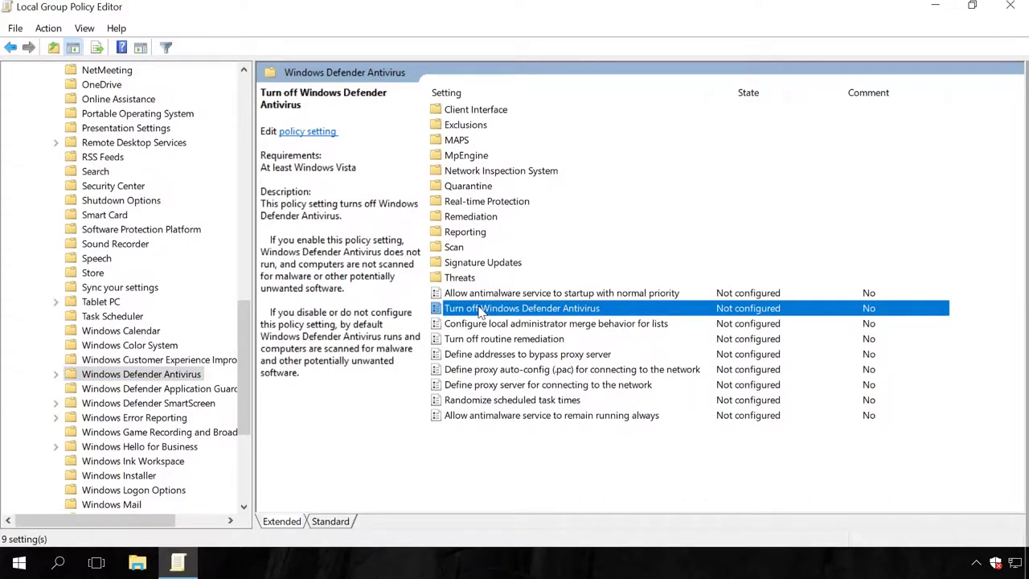
double_click(480, 308)
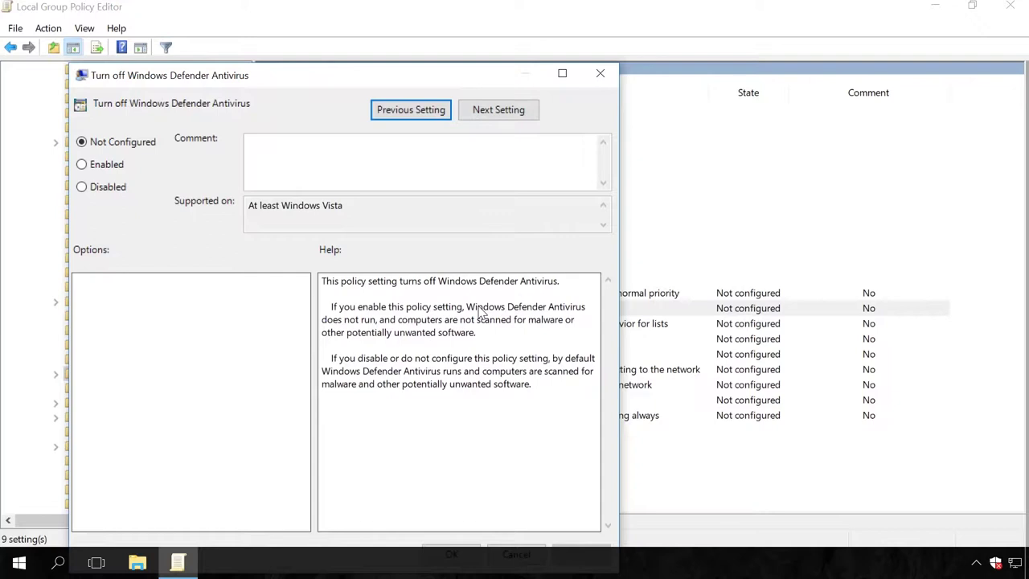
click(108, 166)
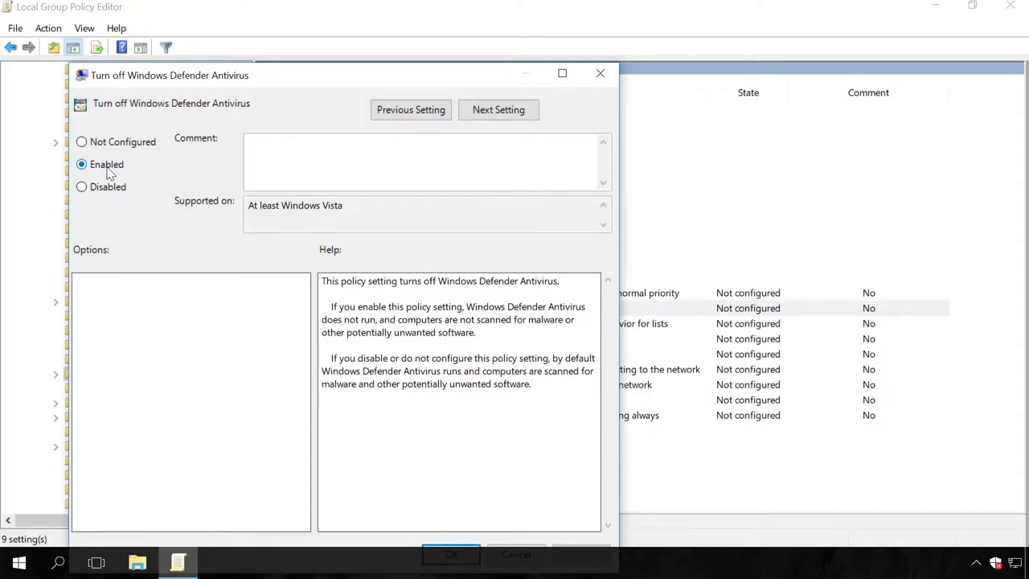
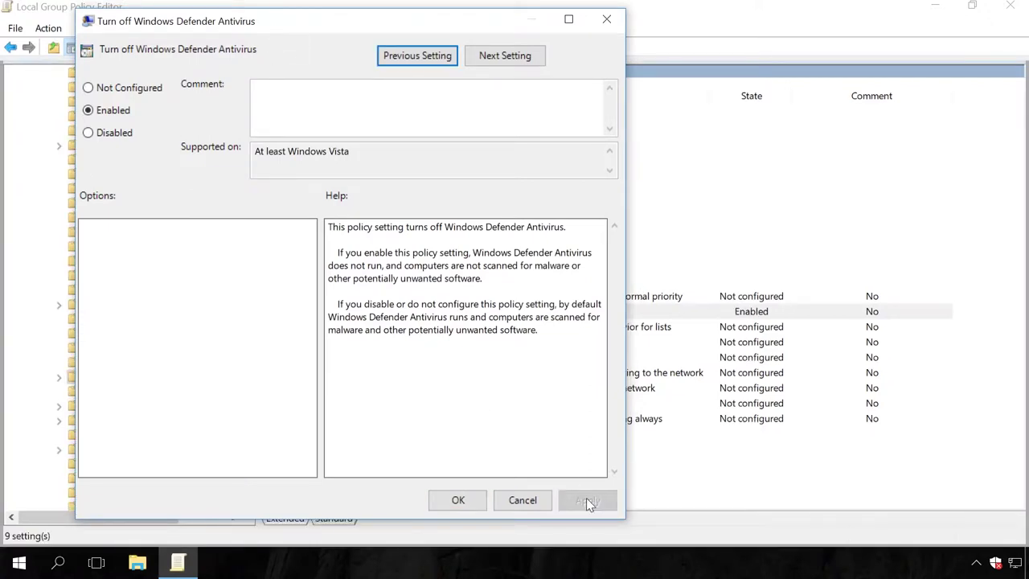
Step: Confirm 'Turn off Windows Defender Antivirus' as Enabled and select the Real-time Protection folder
click(458, 500)
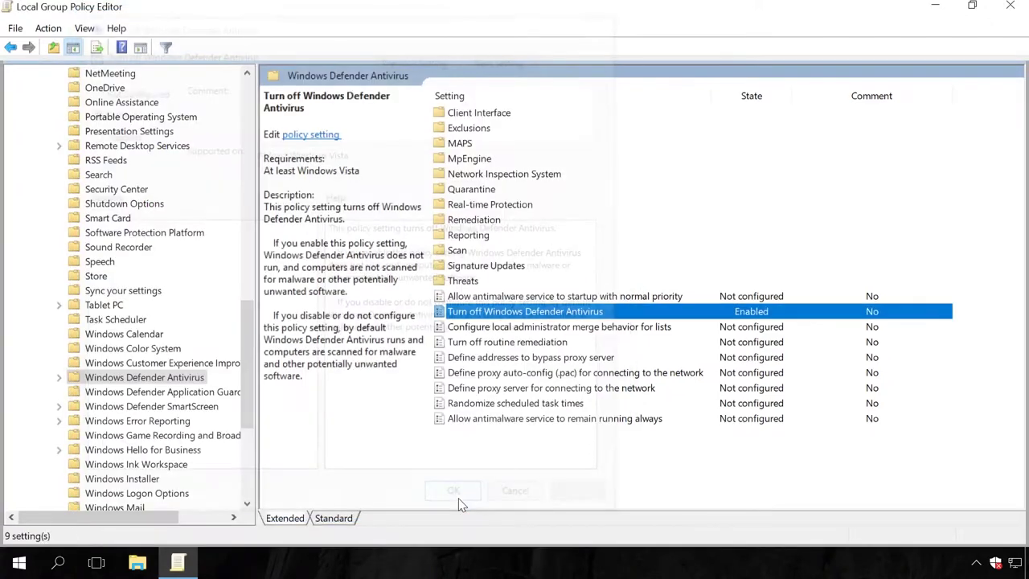
click(487, 207)
Step: Enable 'Turn off real-time protection' under Real-time Protection, then close the Group Policy Editor
double_click(487, 207)
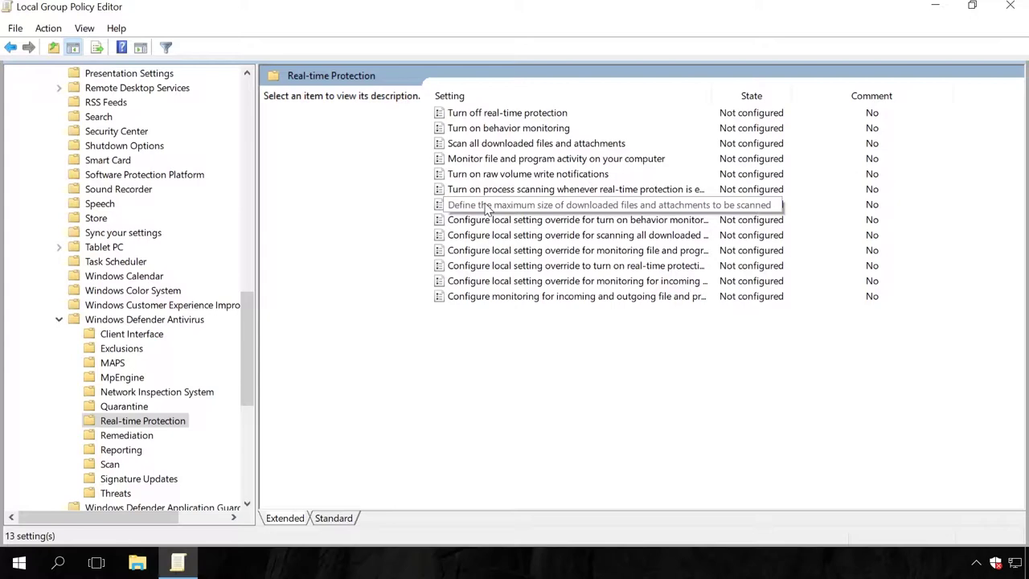
double_click(485, 117)
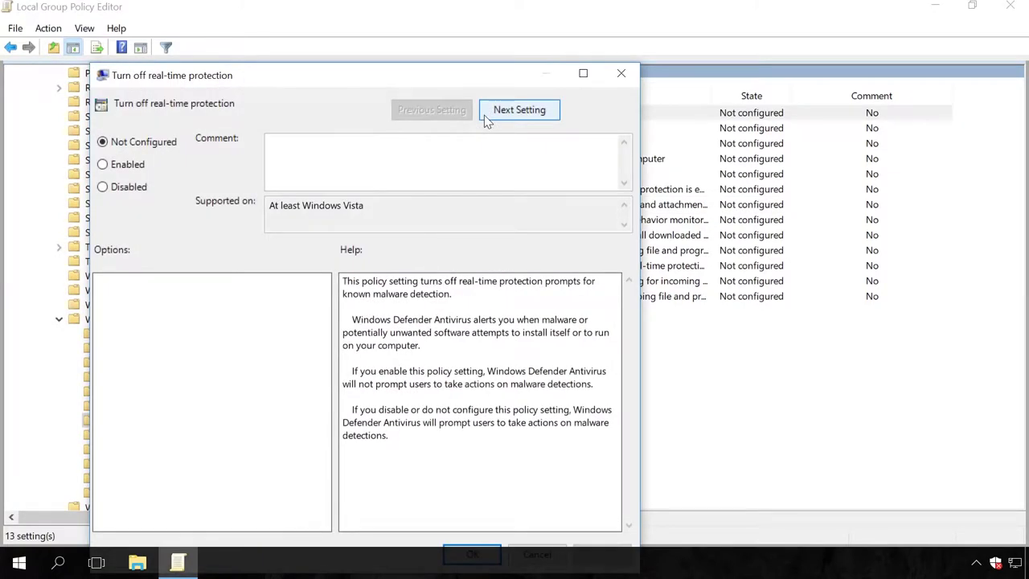
drag(354, 83, 388, 42)
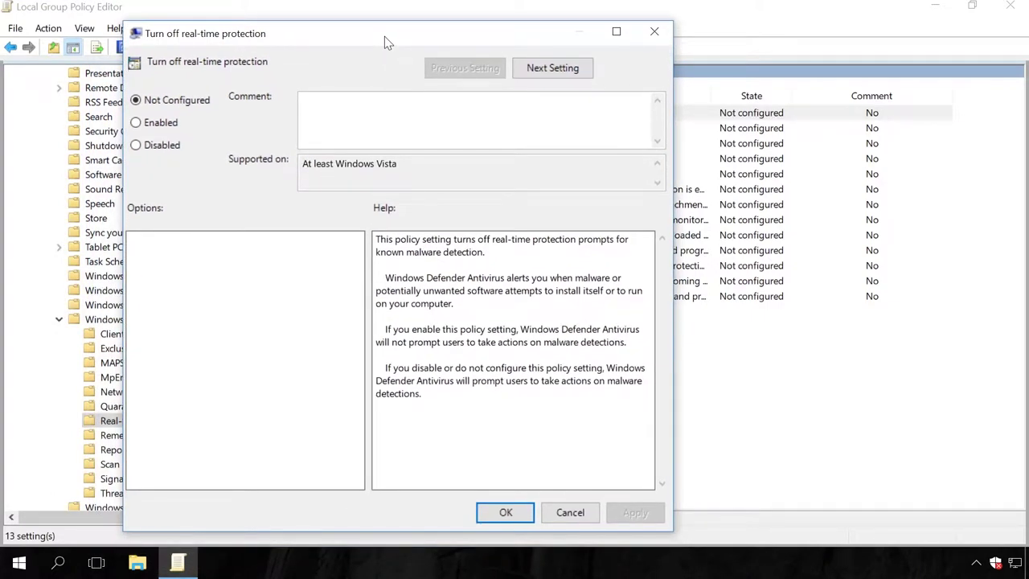
click(161, 123)
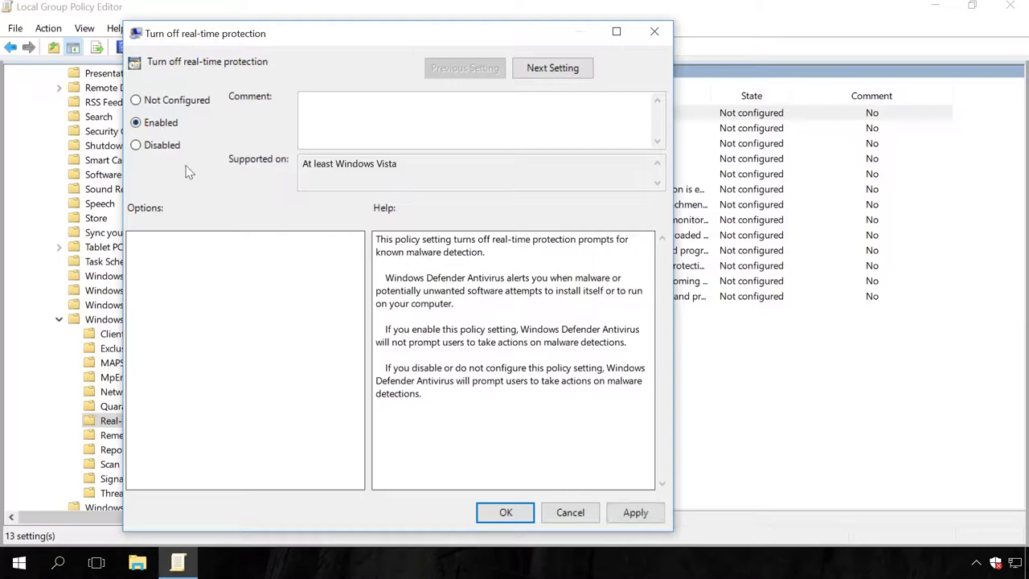
click(617, 515)
click(504, 512)
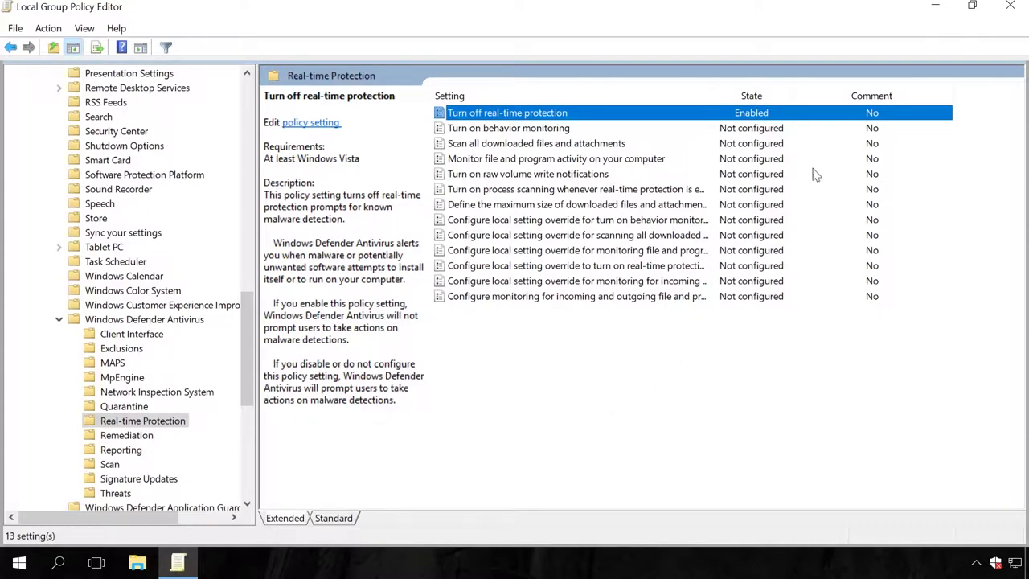
click(1010, 7)
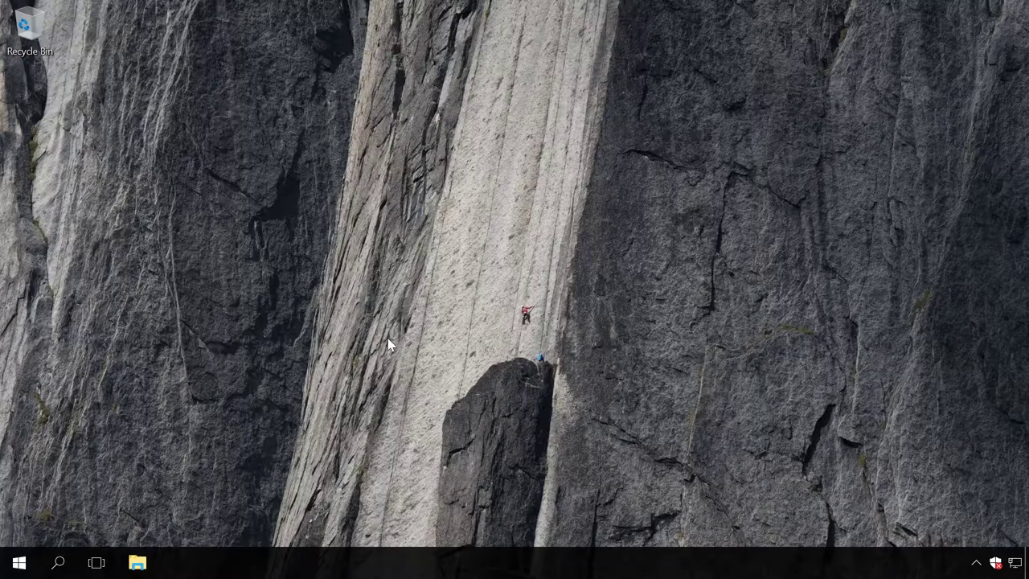
Step: Launch regedit from the Run dialog and approve the UAC permission prompt
right_click(27, 564)
click(74, 480)
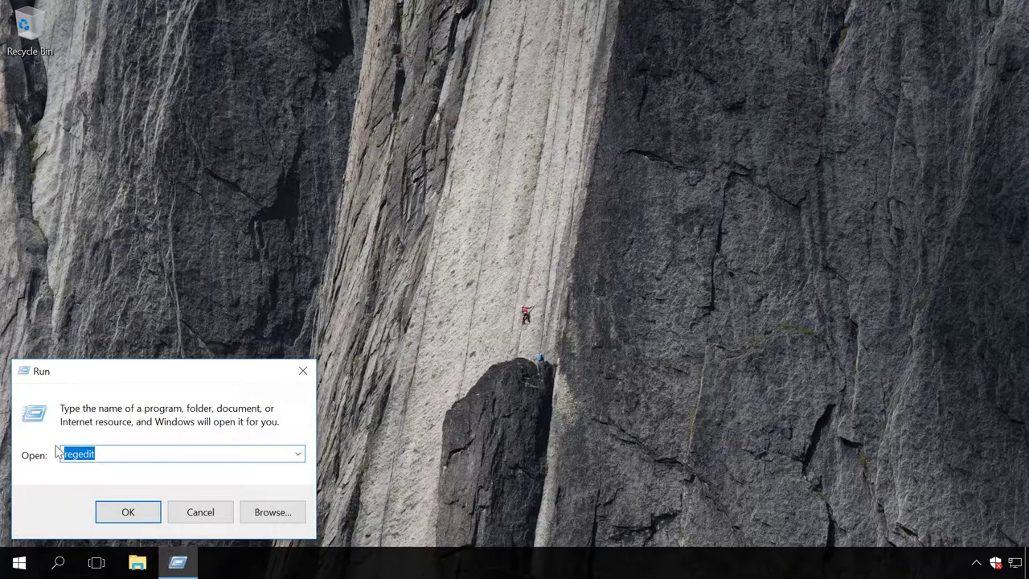
click(128, 515)
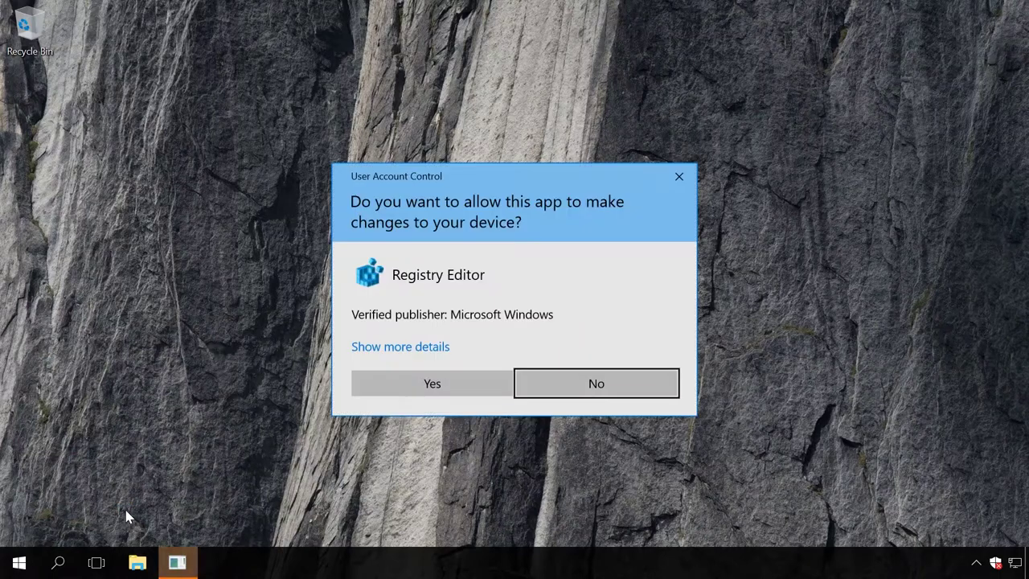
click(391, 386)
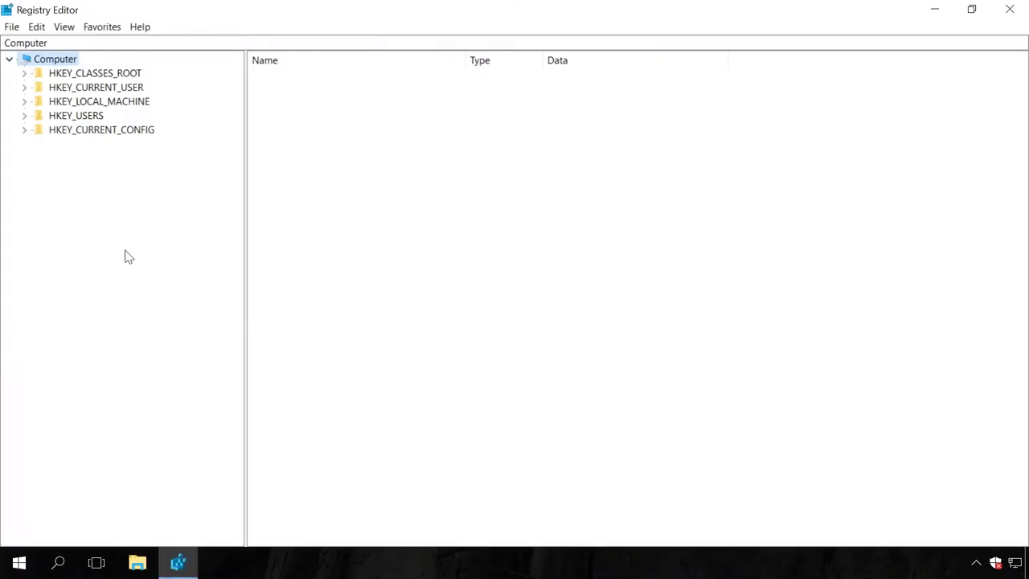
Step: Expand HKEY_LOCAL_MACHINE and its SOFTWARE key in the registry tree
click(86, 103)
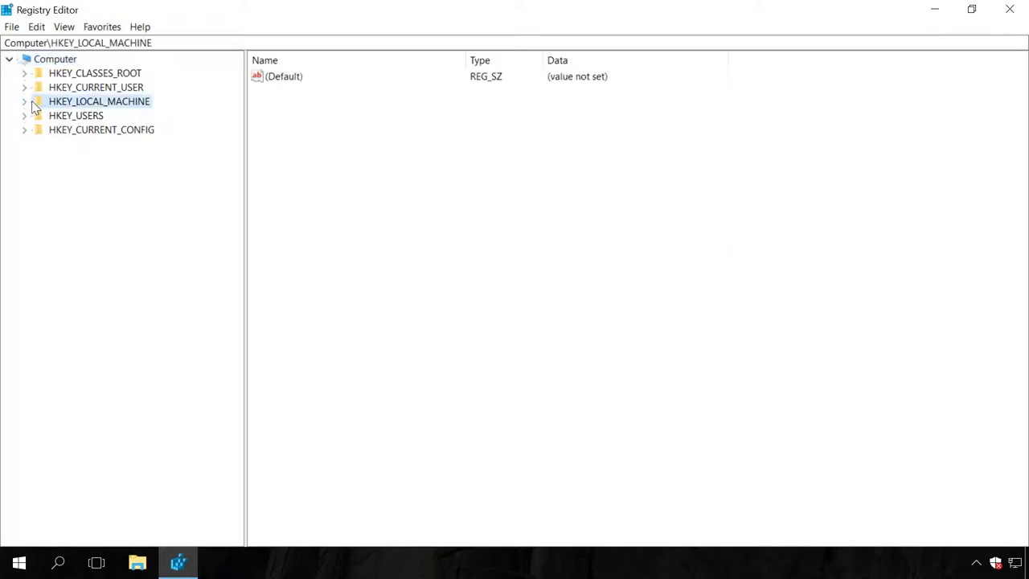
click(25, 102)
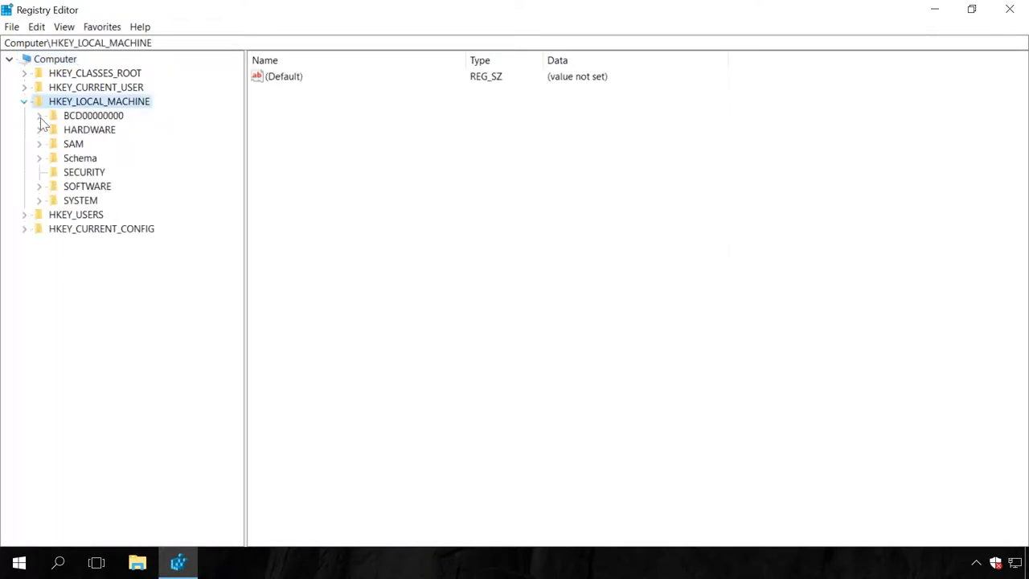
click(93, 186)
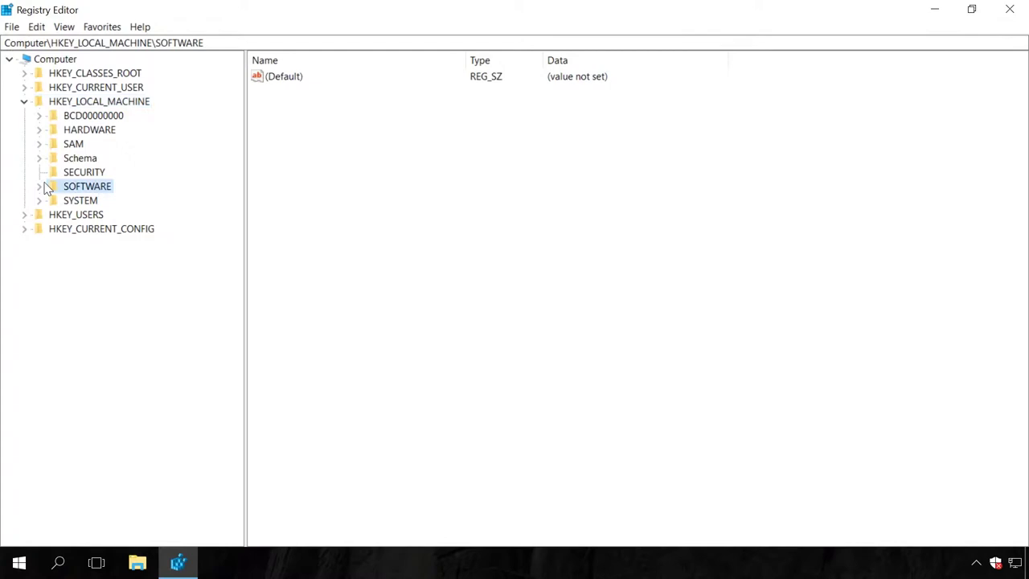
click(39, 186)
drag(240, 198, 237, 241)
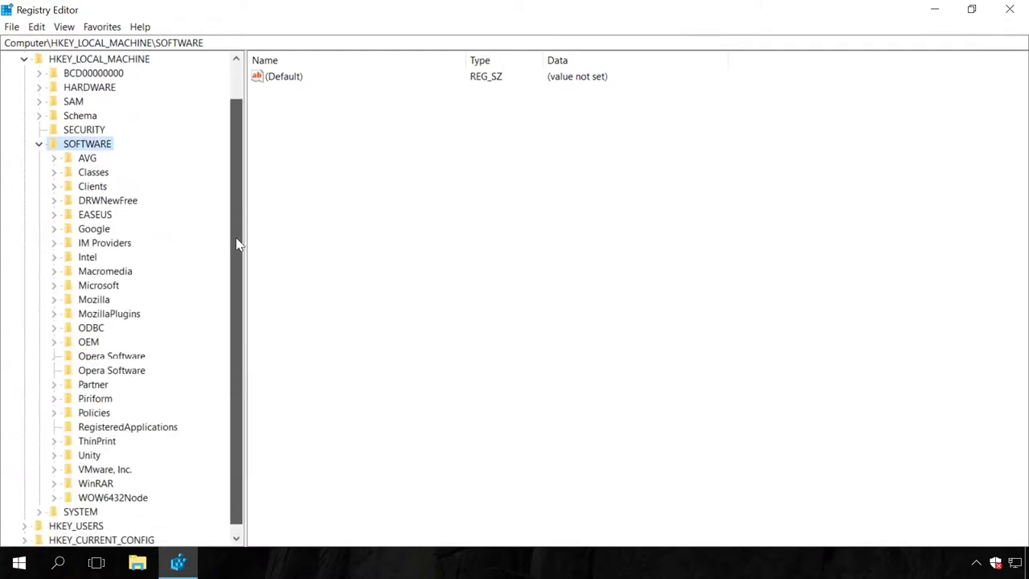
Step: Drill into Policies > Microsoft and open the Windows Defender key showing DisableAntiSpyware = 1
click(86, 398)
click(54, 398)
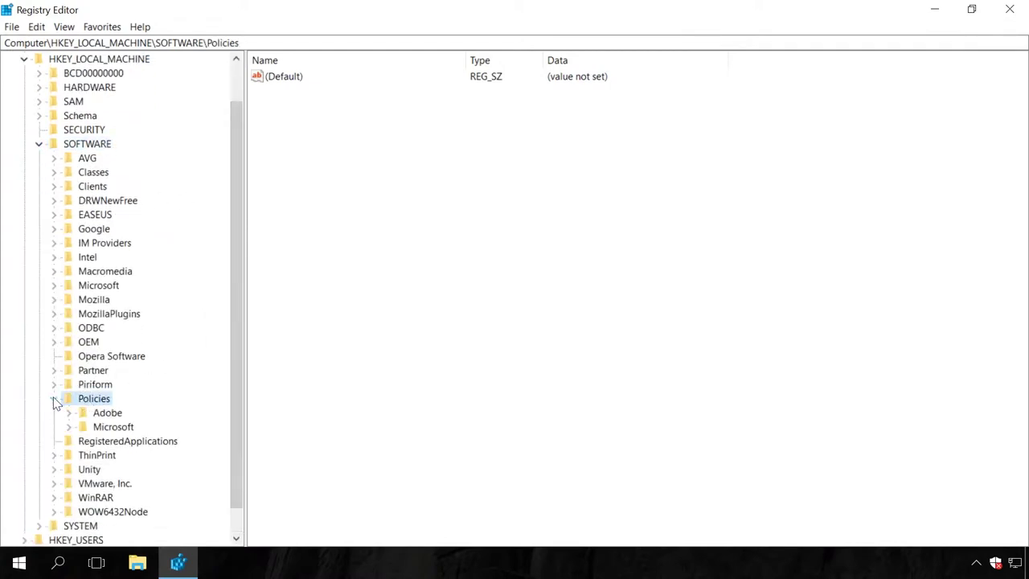
scroll(234, 383, down, 1)
click(112, 399)
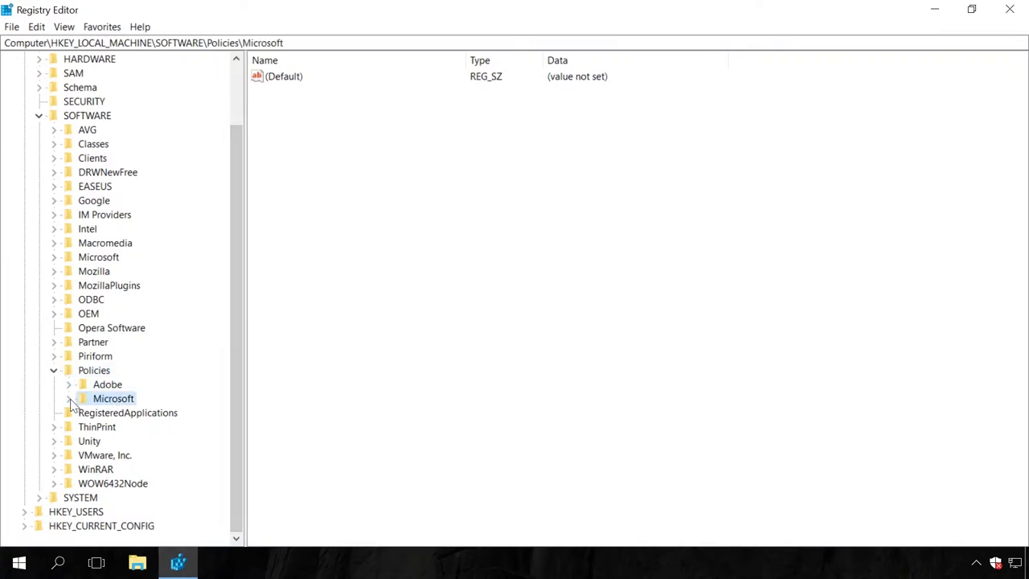
click(69, 398)
drag(235, 355, 241, 446)
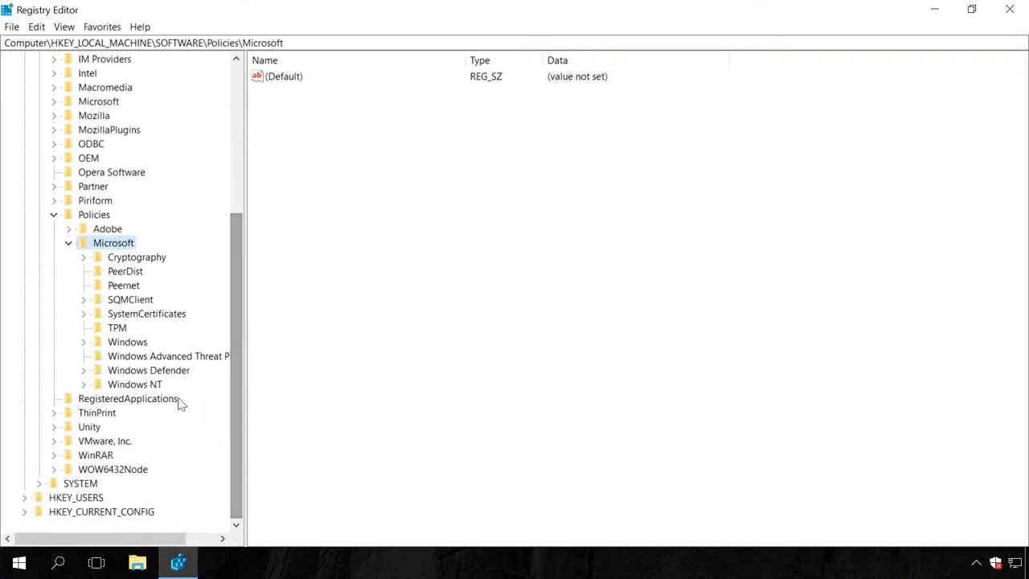
click(150, 371)
click(83, 371)
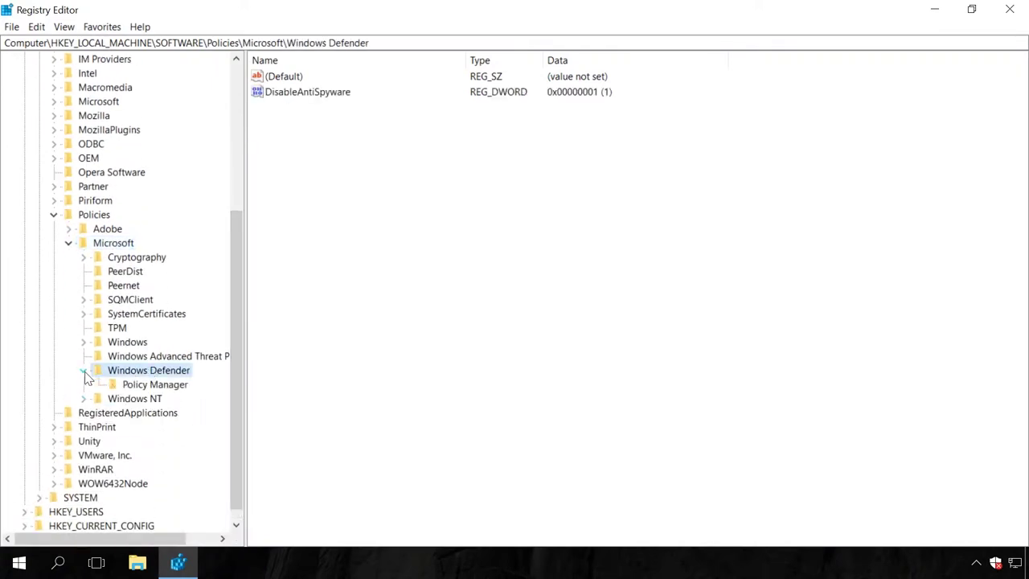
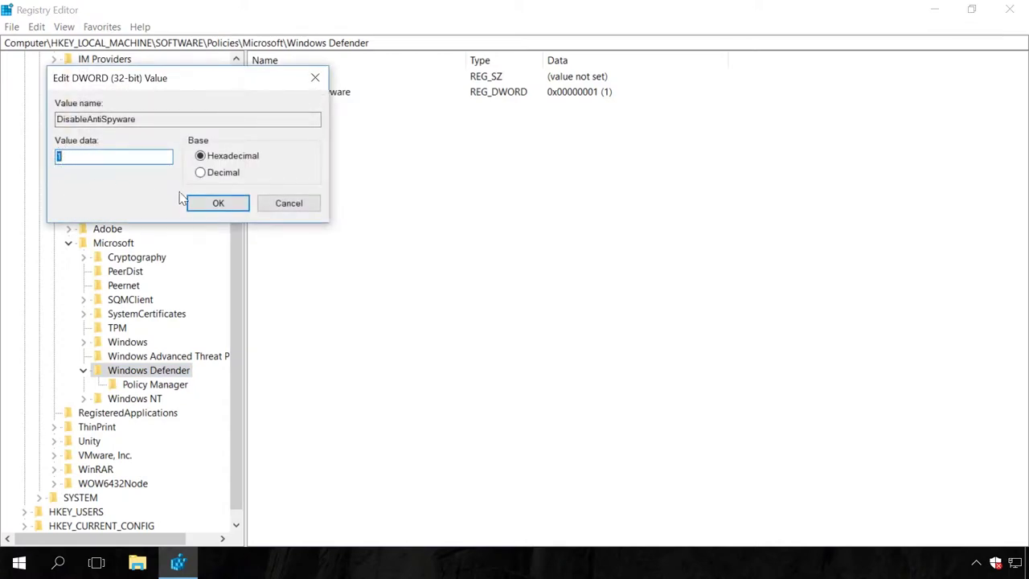
Step: Confirm value data 1 for DisableAntiSpyware in the Edit DWORD (32-bit) Value dialog
click(216, 203)
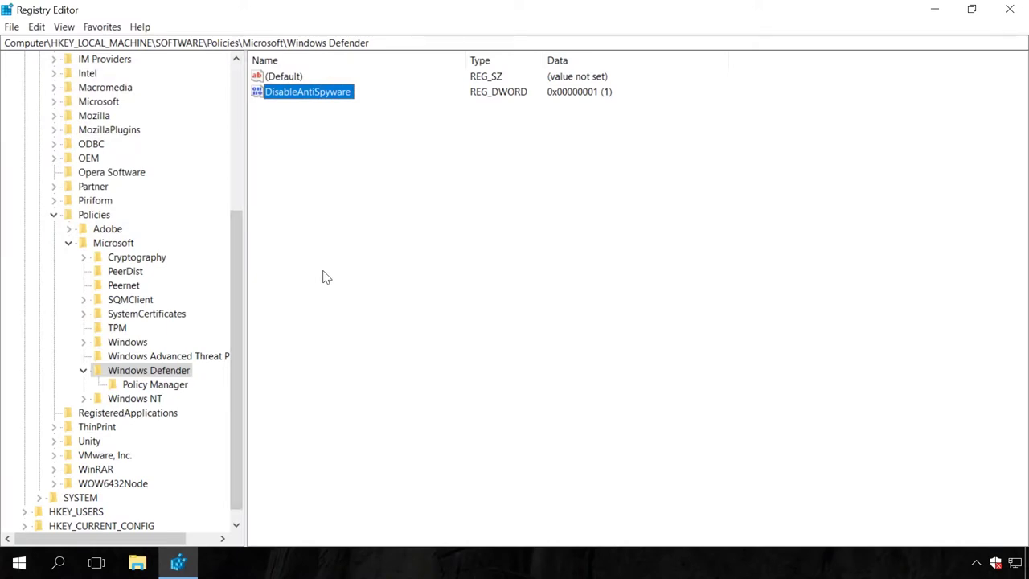
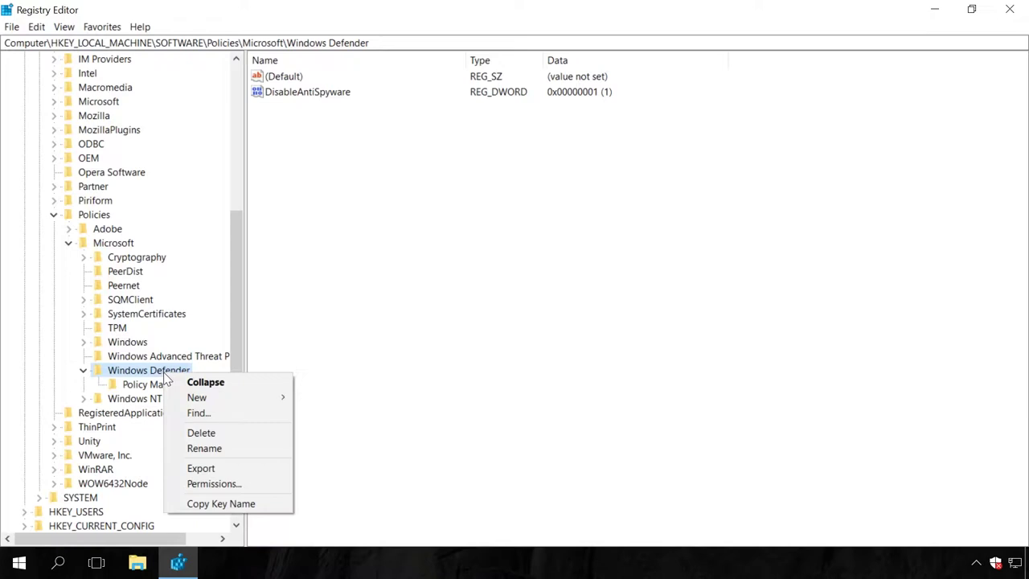
Step: Start adding a new subkey under the Windows Defender policies key via New > Key
mouse_move(205, 400)
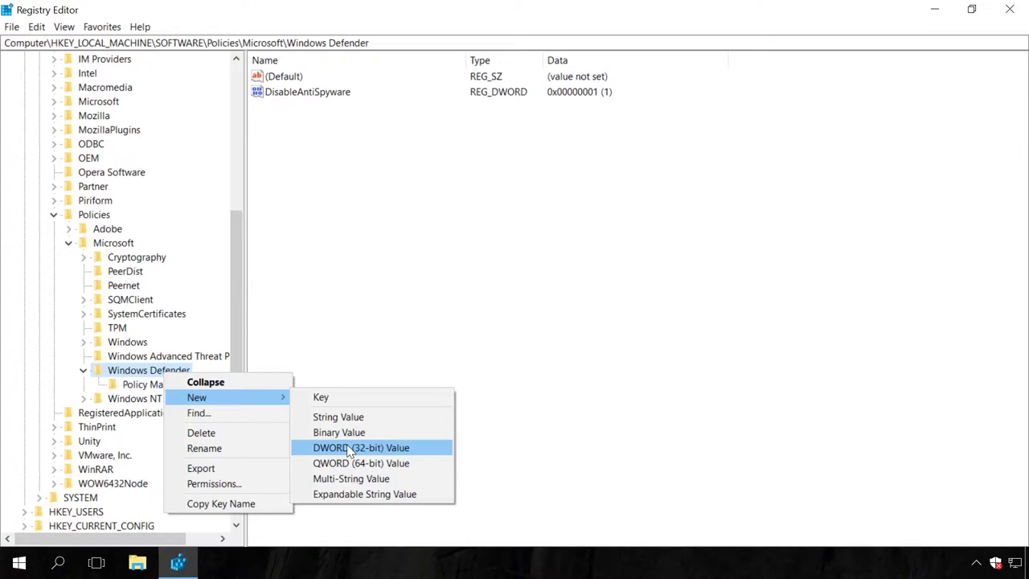
Step: Create the subkey under Windows Defender and name it 'Real-Time Protection'
click(339, 402)
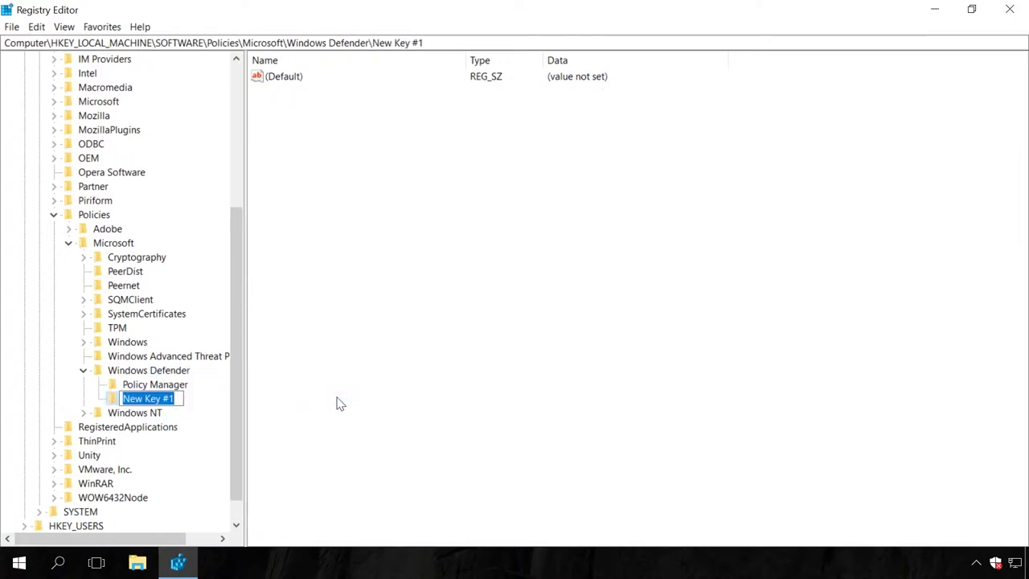
text(Real-Time Protection)
key(Return)
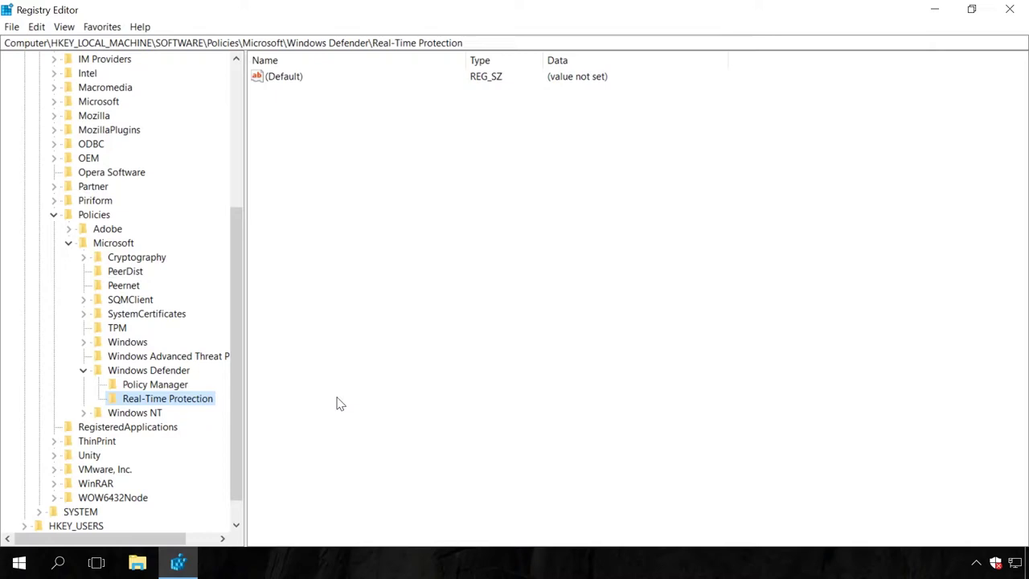
Step: Add a new DWORD (32-bit) value inside the Real-Time Protection key
right_click(208, 399)
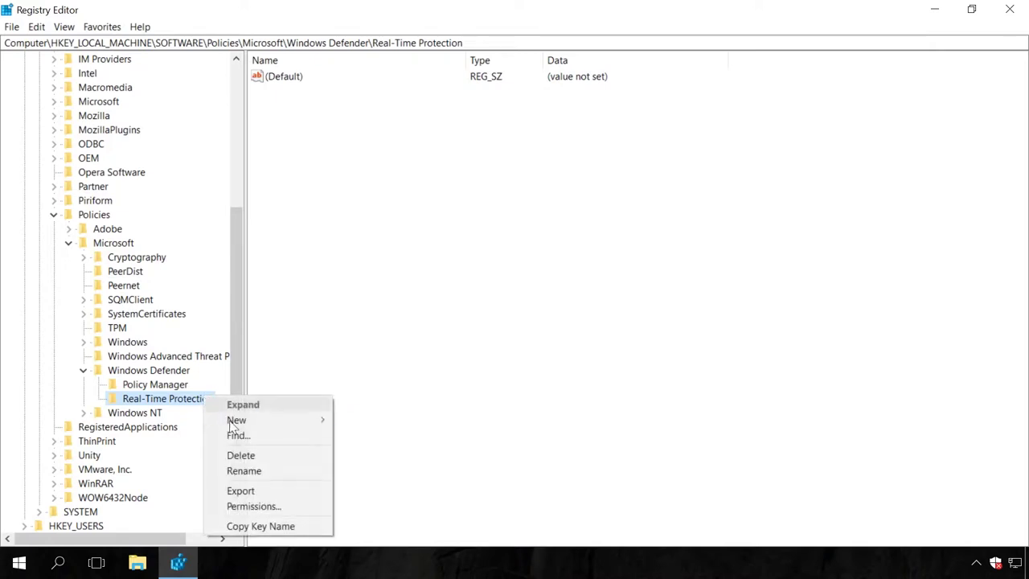
mouse_move(237, 421)
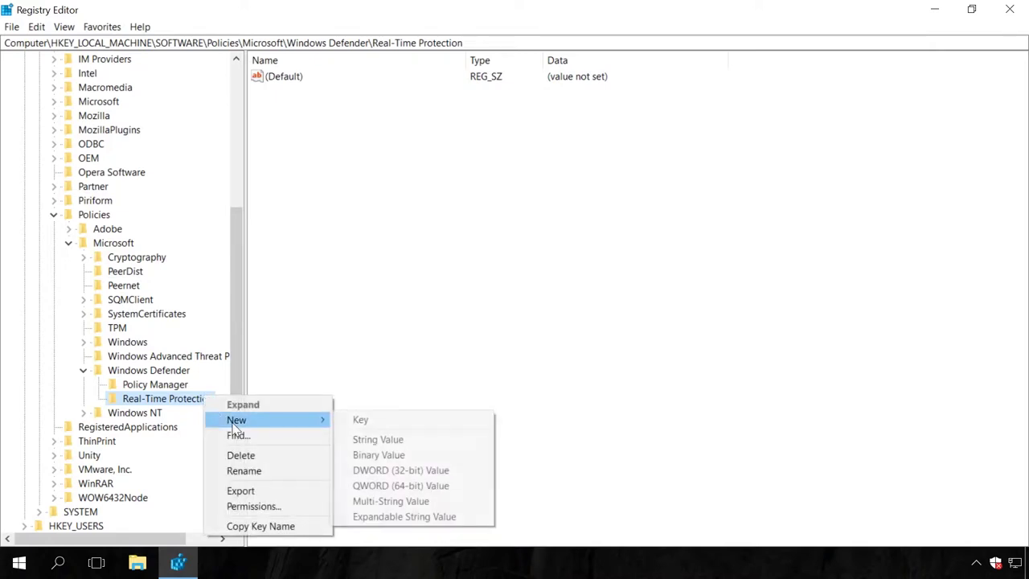
click(383, 472)
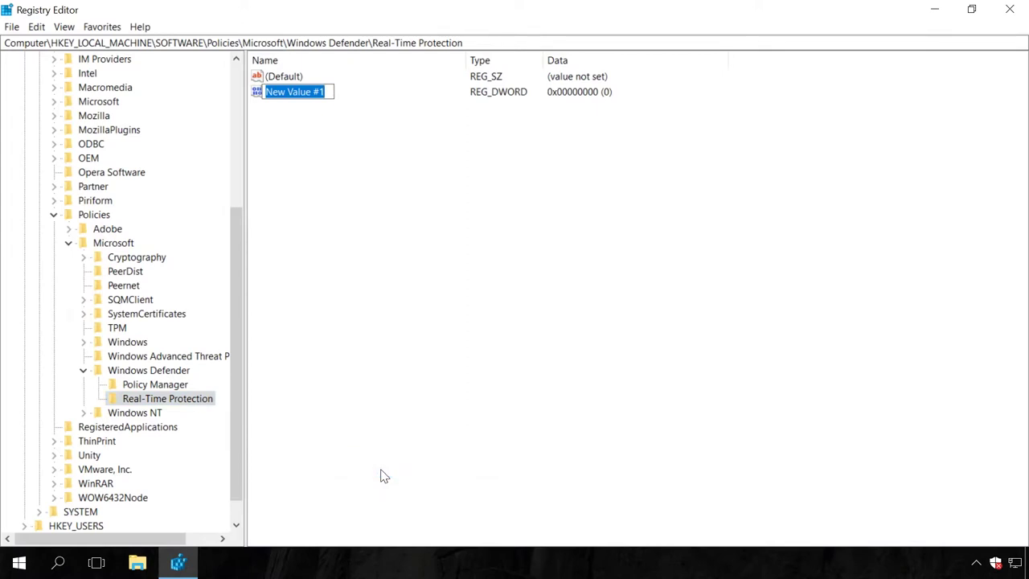
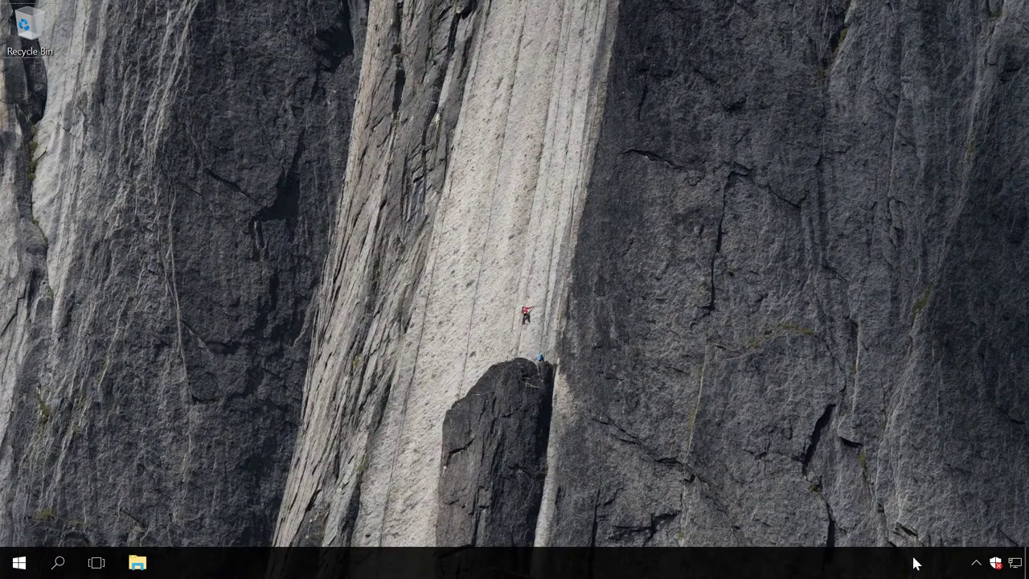
Step: Launch Task Manager from the taskbar, centre its window and expand it to the detailed view
right_click(914, 561)
click(870, 480)
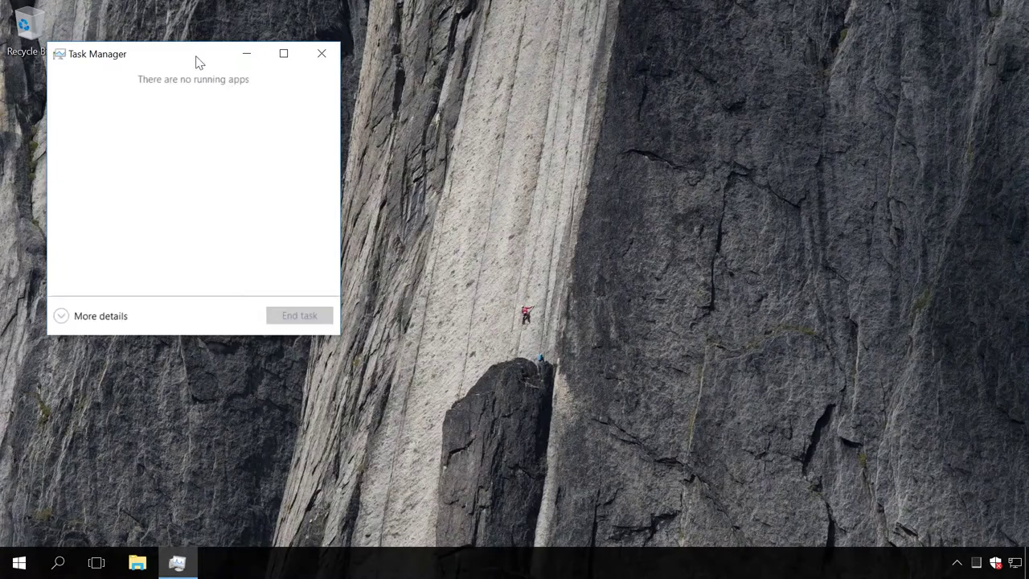
drag(199, 62, 544, 119)
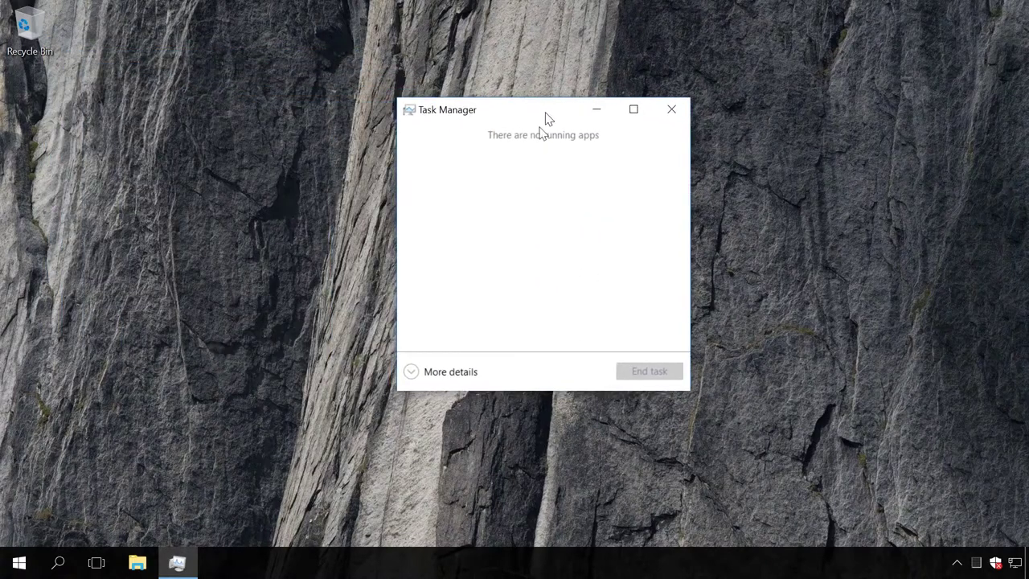
click(417, 374)
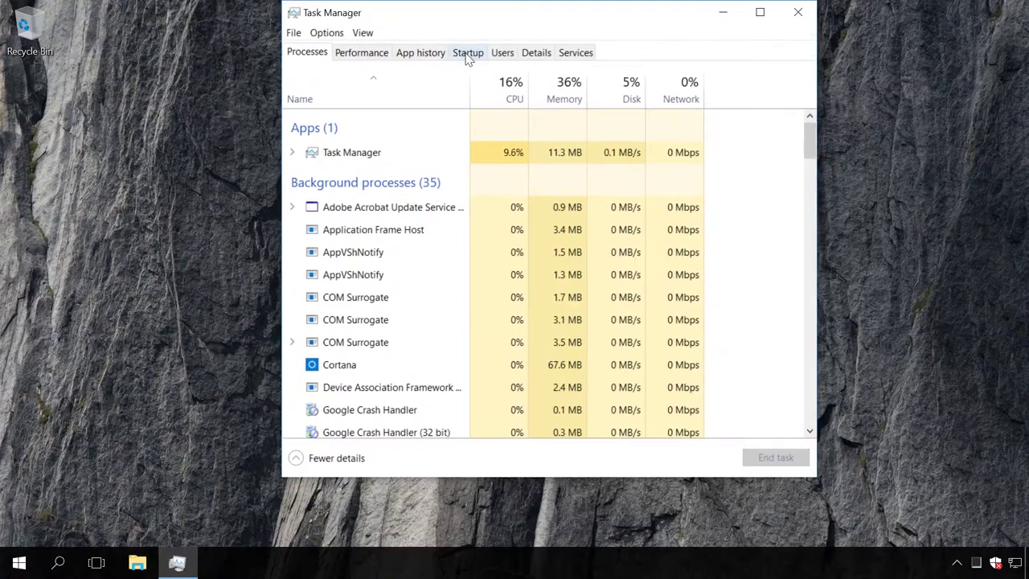
Step: Disable the Windows Defender notification entry in the Startup list
click(468, 55)
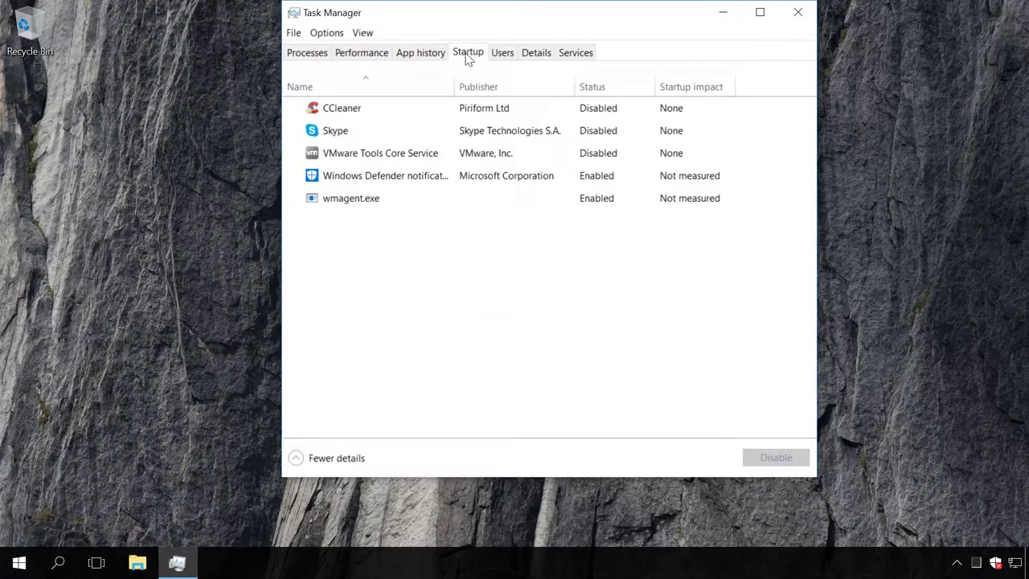
click(392, 176)
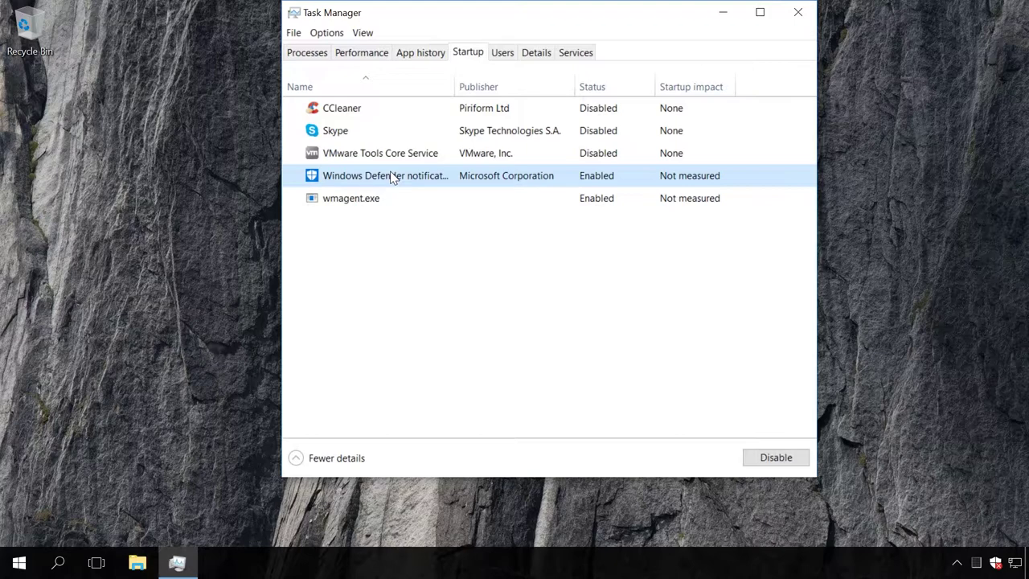
right_click(393, 177)
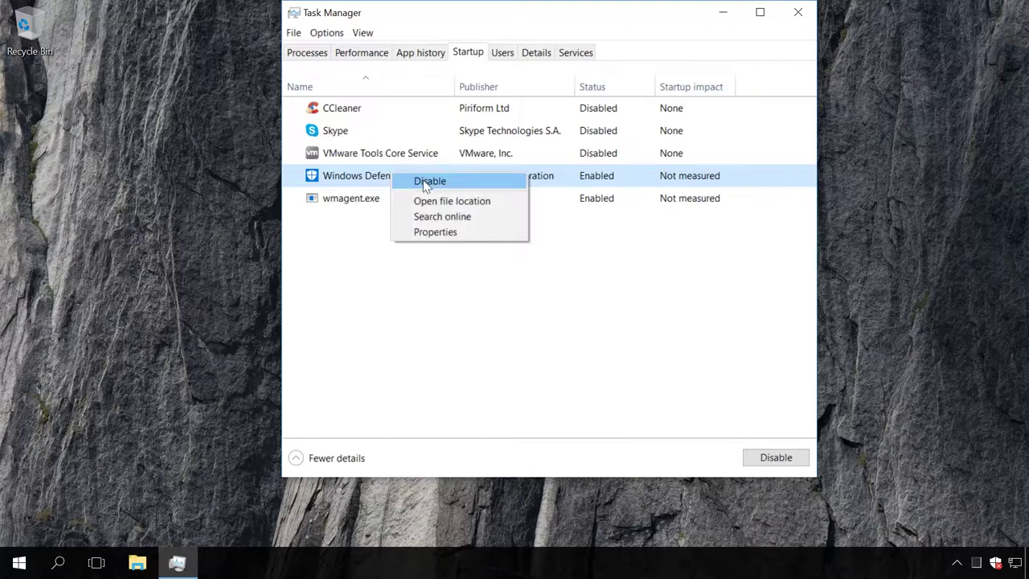
click(428, 182)
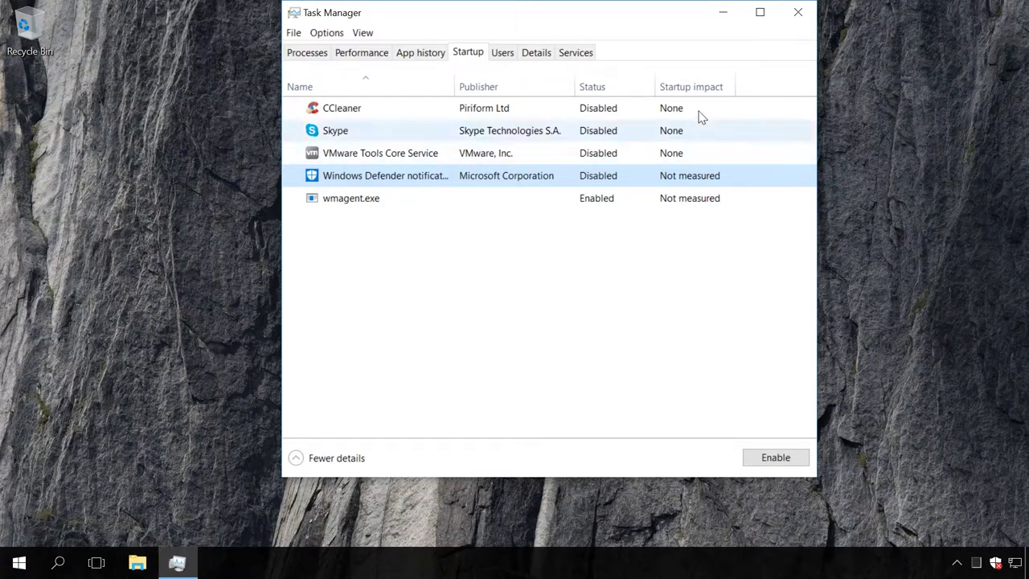
Step: Close Task Manager, sign out from the Start menu account icon, and sign back in
click(795, 15)
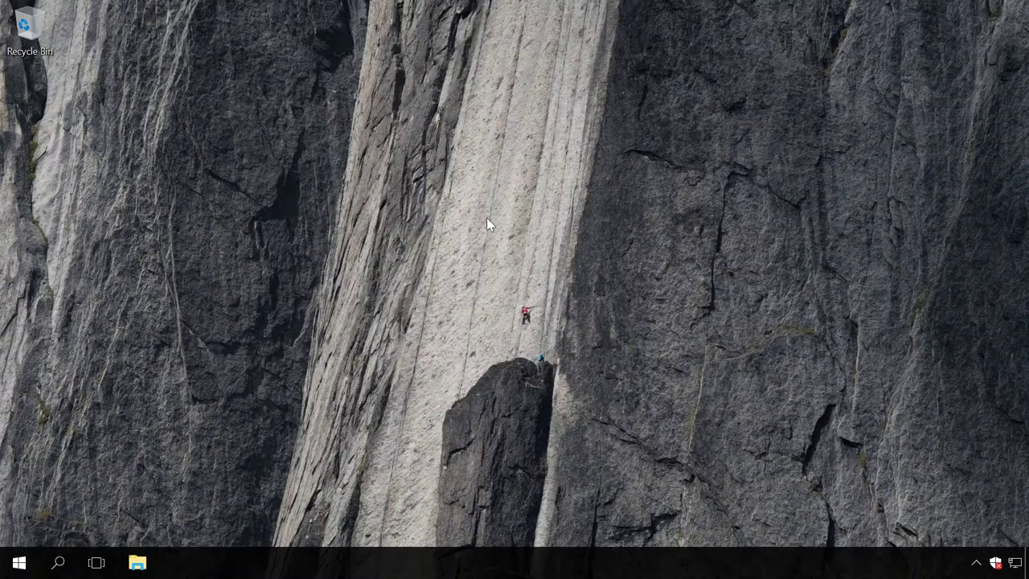
click(18, 566)
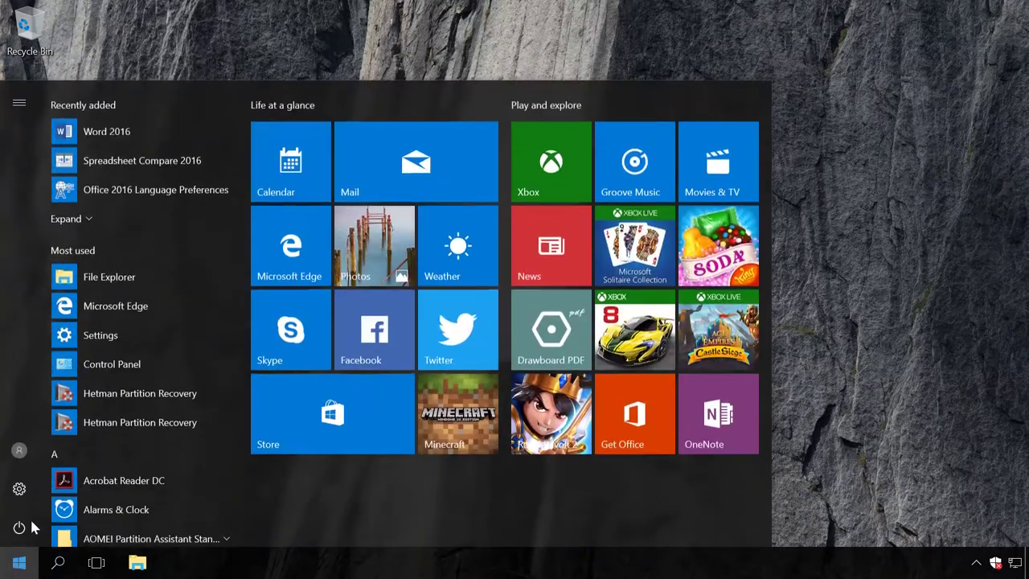
click(25, 454)
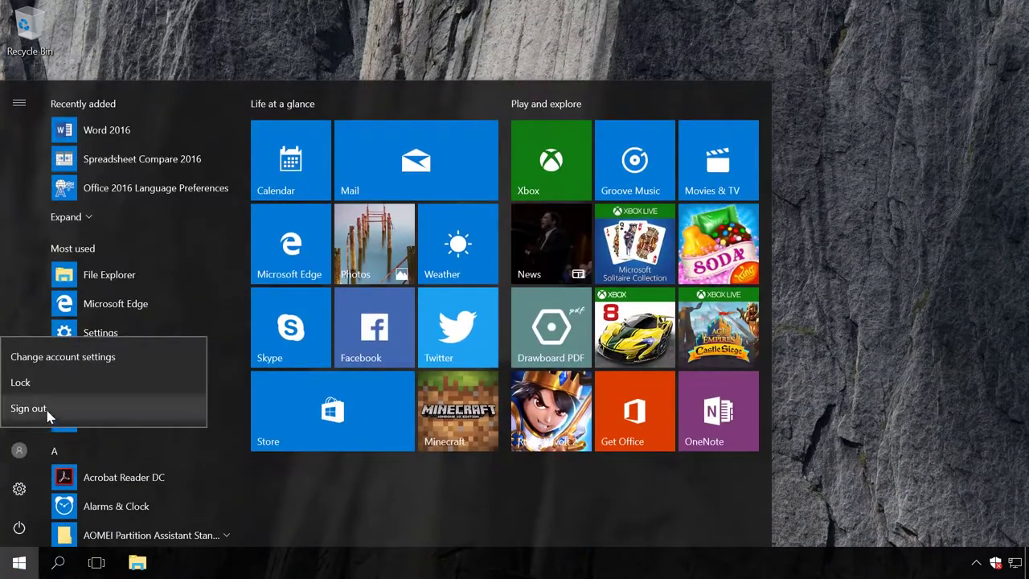
click(29, 409)
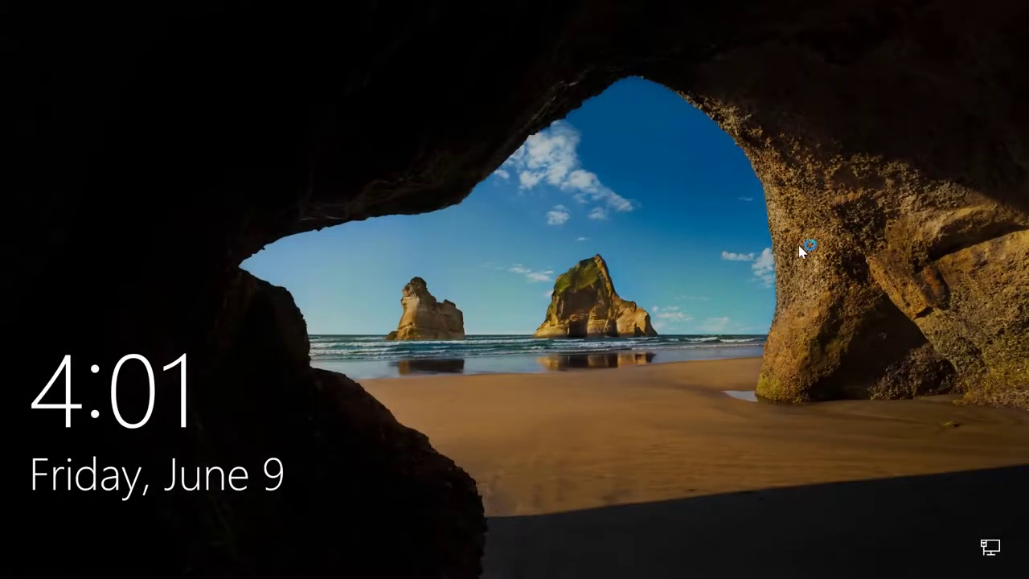
click(851, 237)
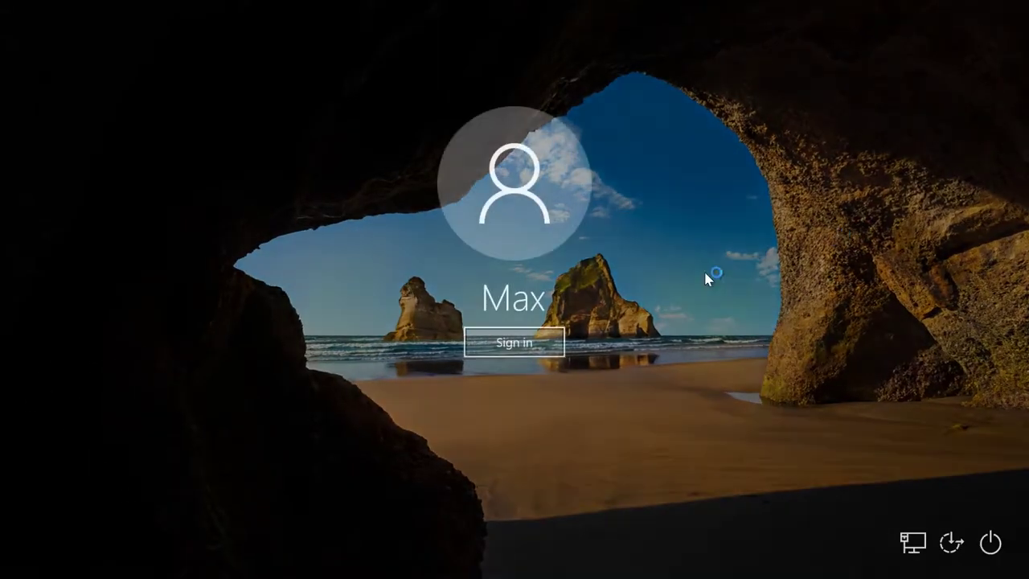
click(538, 341)
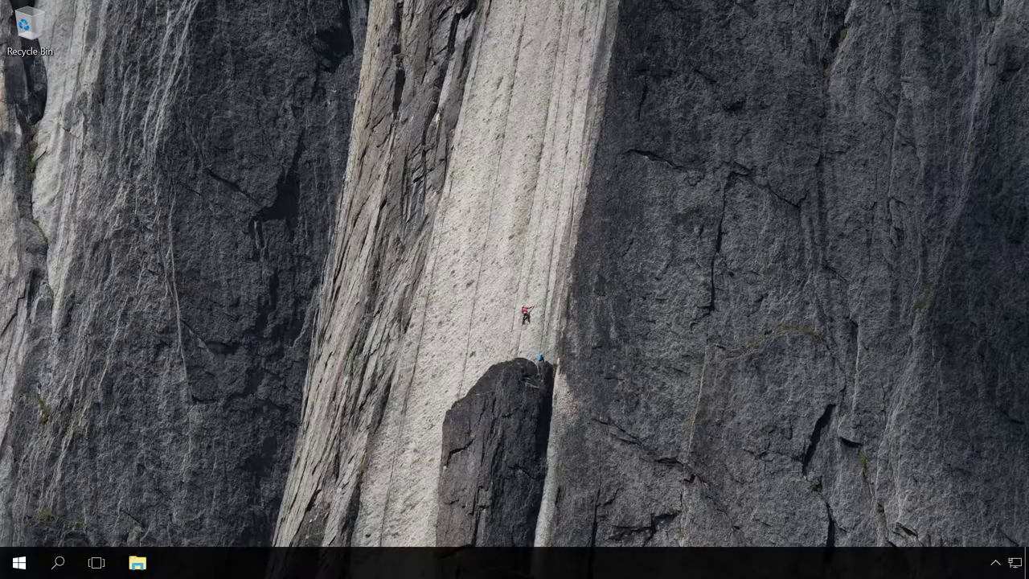
click(996, 562)
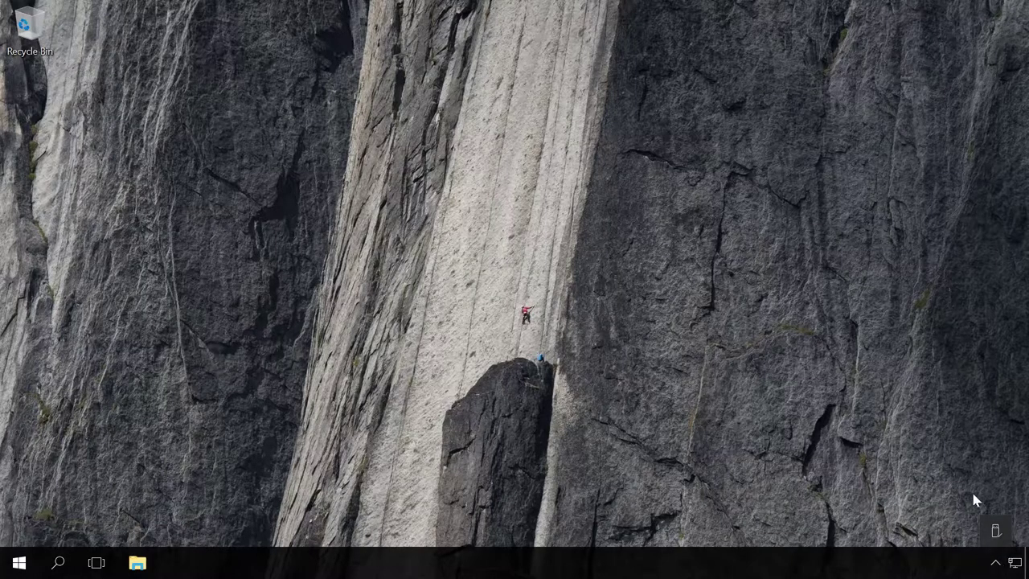
click(995, 564)
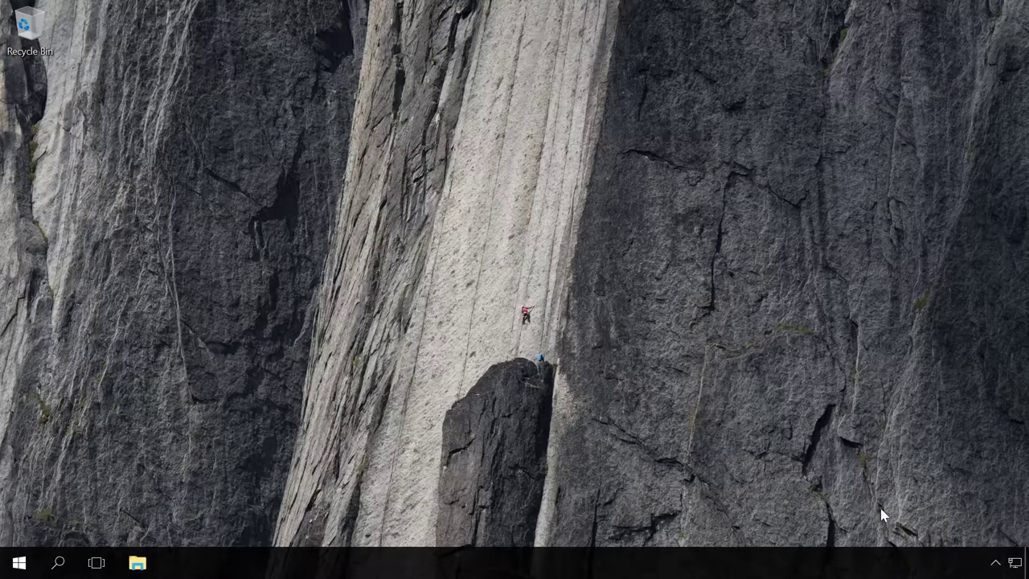